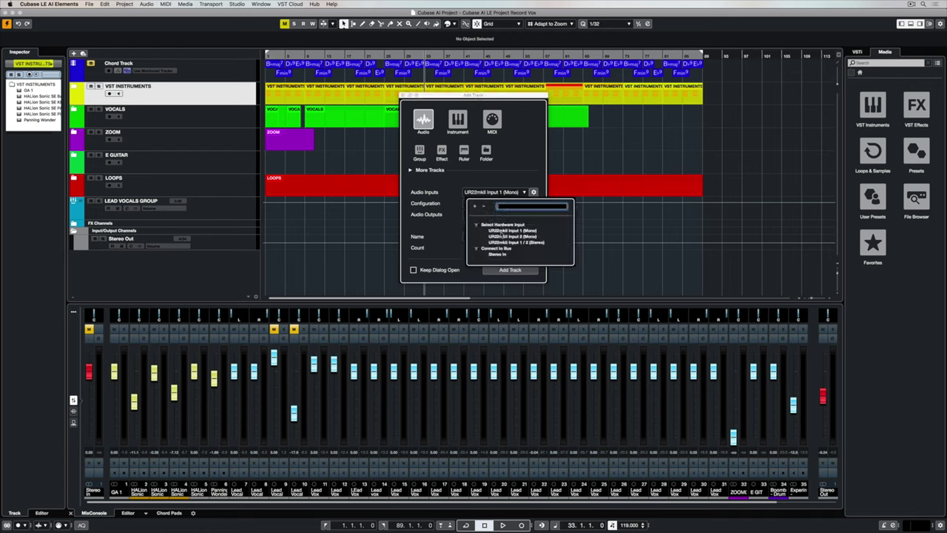
- Add a mono audio track named E GUITAR, fed by UR22mkII Input 2 and routed to Stereo Out
{"action": "left_click", "coordinate": [502, 236]}
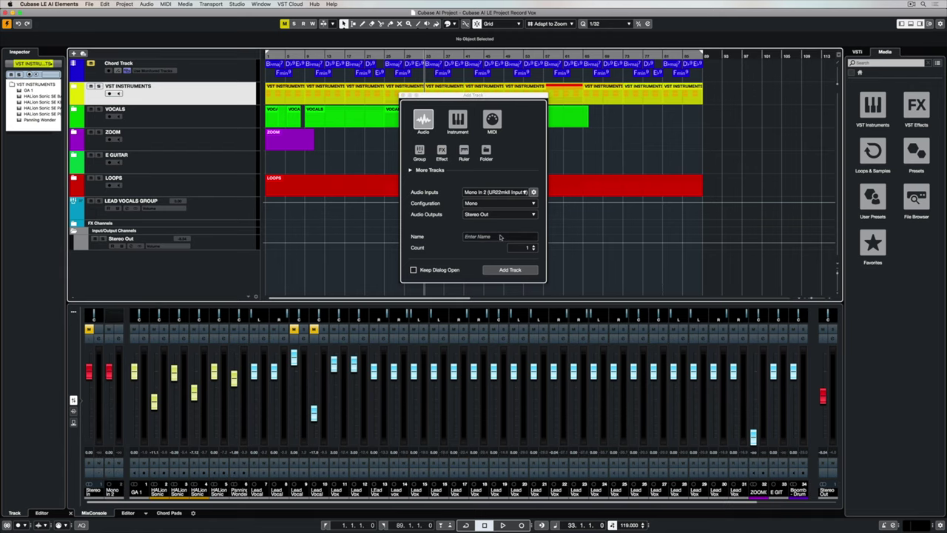
{"action": "left_click", "coordinate": [481, 204]}
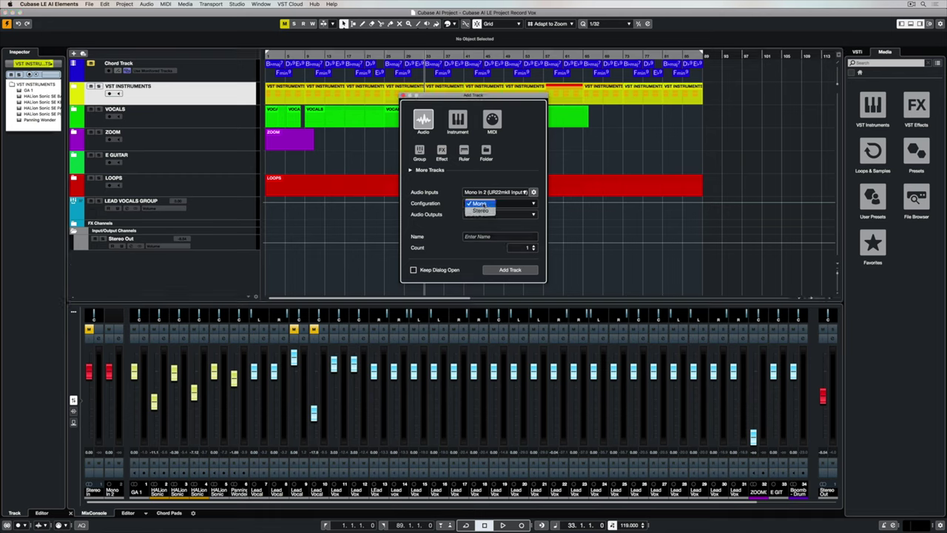
{"action": "left_click", "coordinate": [479, 204]}
{"action": "left_click", "coordinate": [486, 237]}
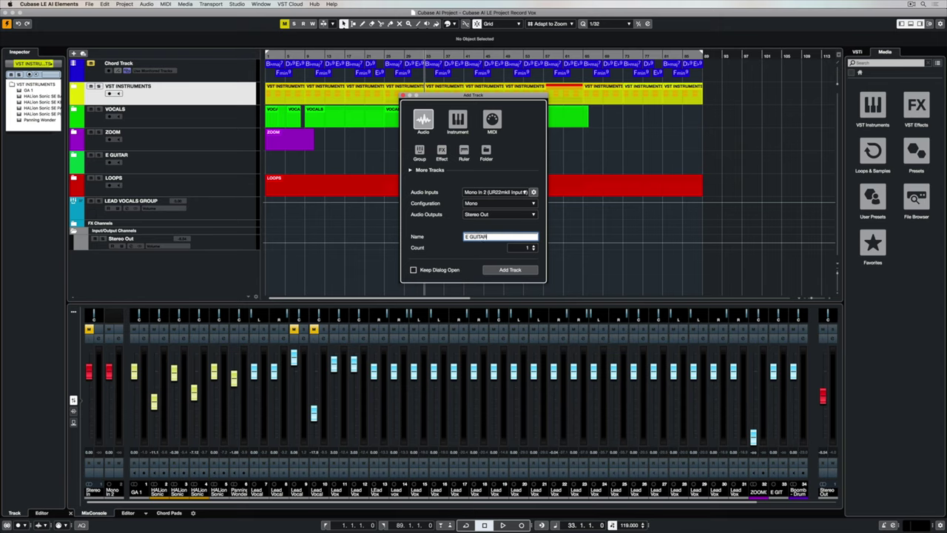
{"action": "left_click", "coordinate": [503, 270]}
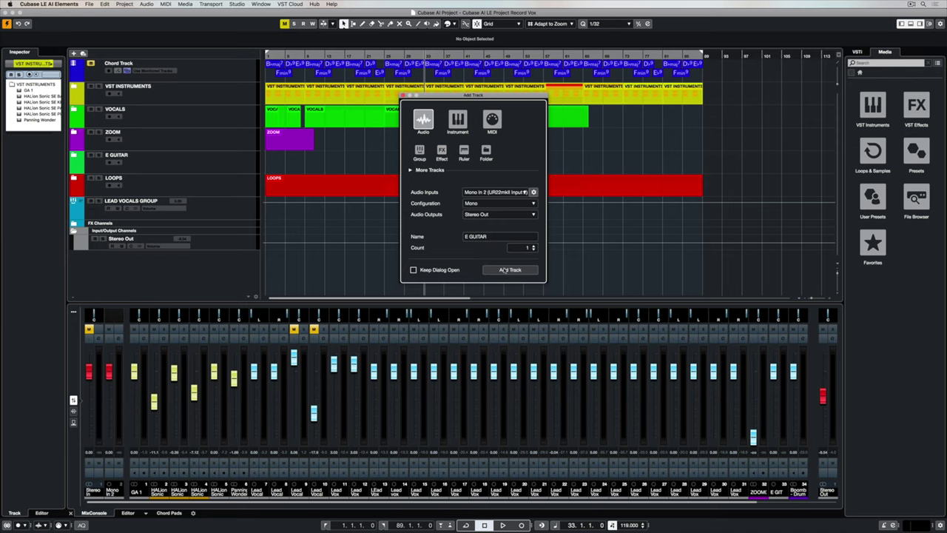
- Increase the height of the new E GUITAR track and colour it purple
{"action": "left_click_drag", "start_coordinate": [237, 126], "coordinate": [239, 148]}
{"action": "left_click", "coordinate": [51, 65]}
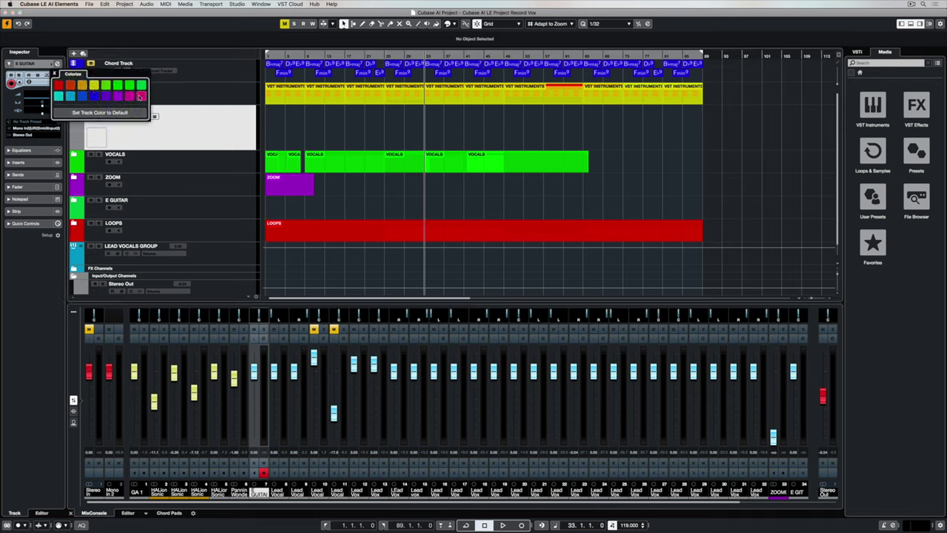
{"action": "left_click", "coordinate": [107, 96]}
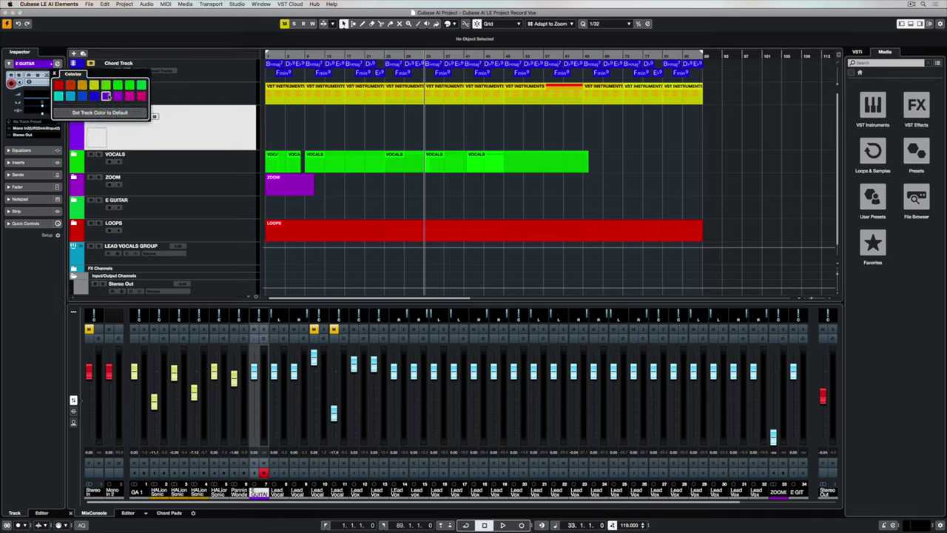
{"action": "left_click", "coordinate": [281, 115]}
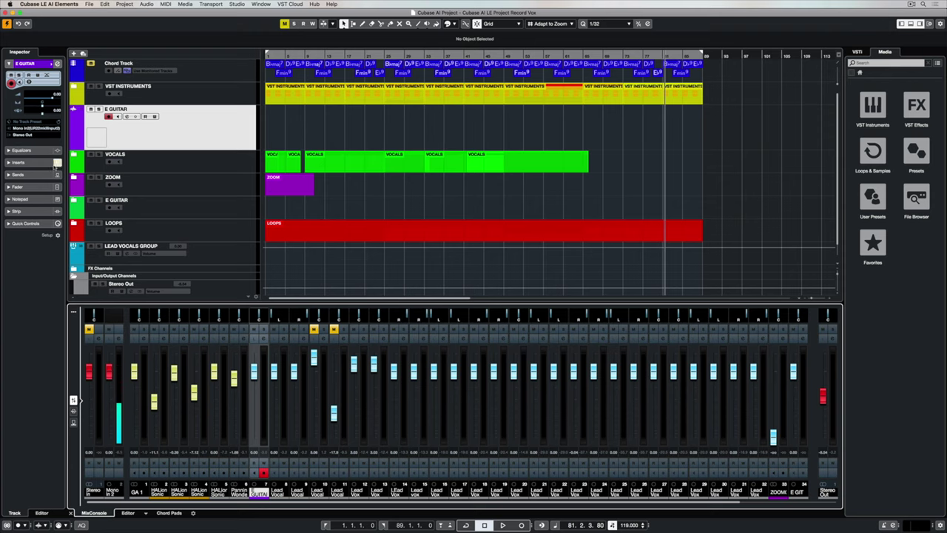
- Turn on input monitoring for the E GUITAR track and load the Tuner as its first insert effect
{"action": "left_click", "coordinate": [118, 117]}
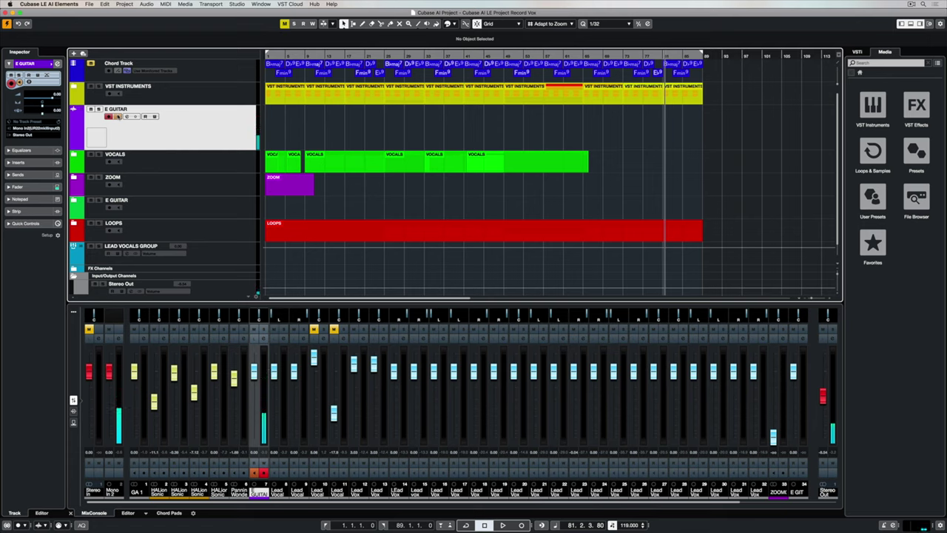
{"action": "left_click", "coordinate": [9, 162]}
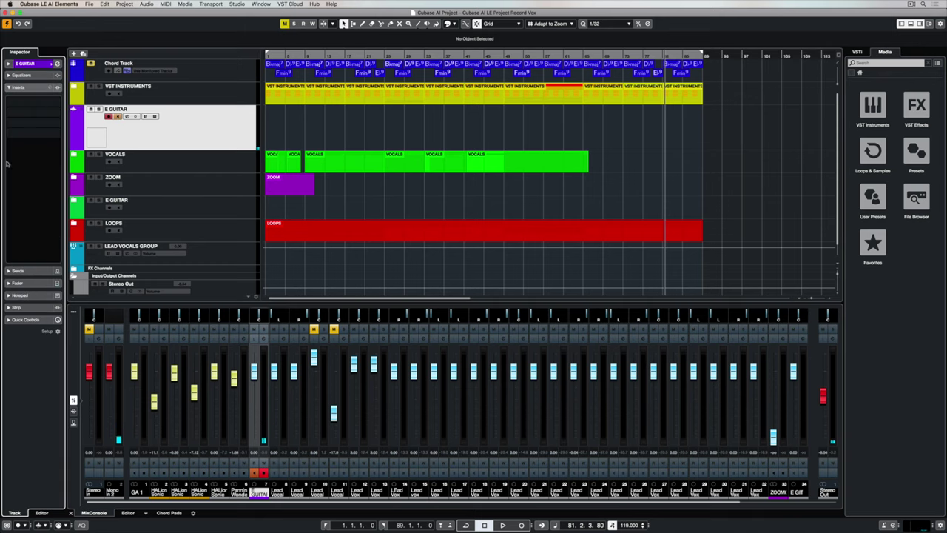
{"action": "left_click", "coordinate": [56, 102]}
{"action": "type", "text": "tu"}
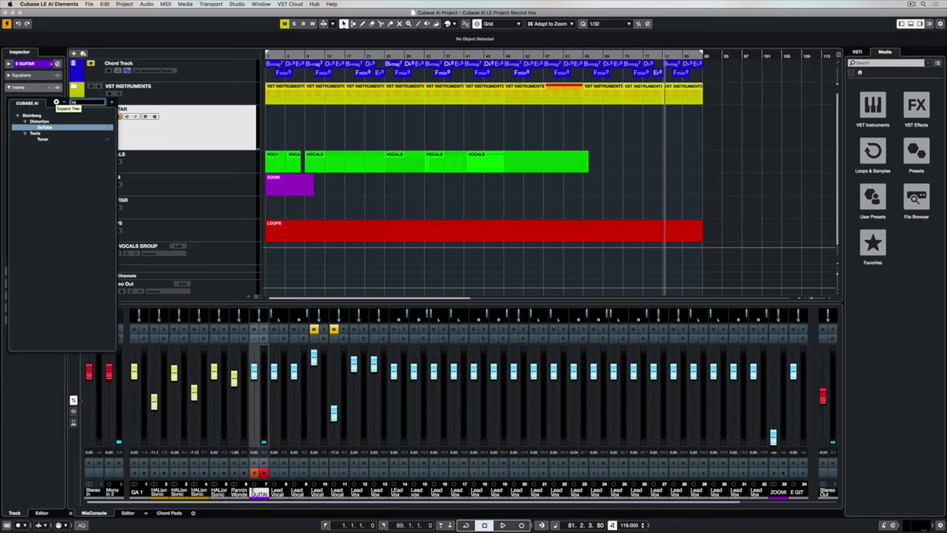
{"action": "type", "text": "ne"}
{"action": "left_click", "coordinate": [45, 128]}
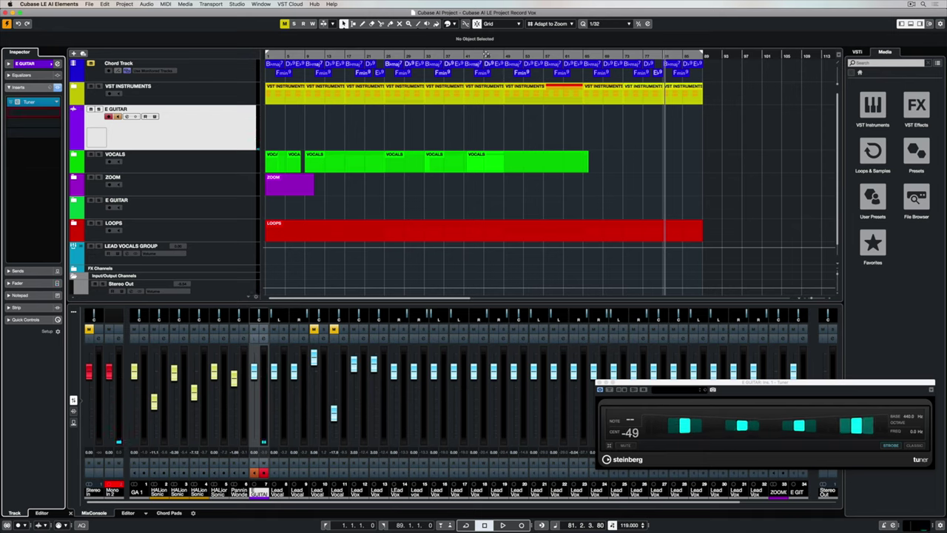
- Play the arrangement from about bar 45 to find where the guitar section starts
{"action": "left_click", "coordinate": [487, 55]}
{"action": "key", "text": "space"}
{"action": "left_click_drag", "start_coordinate": [486, 55], "coordinate": [521, 111]}
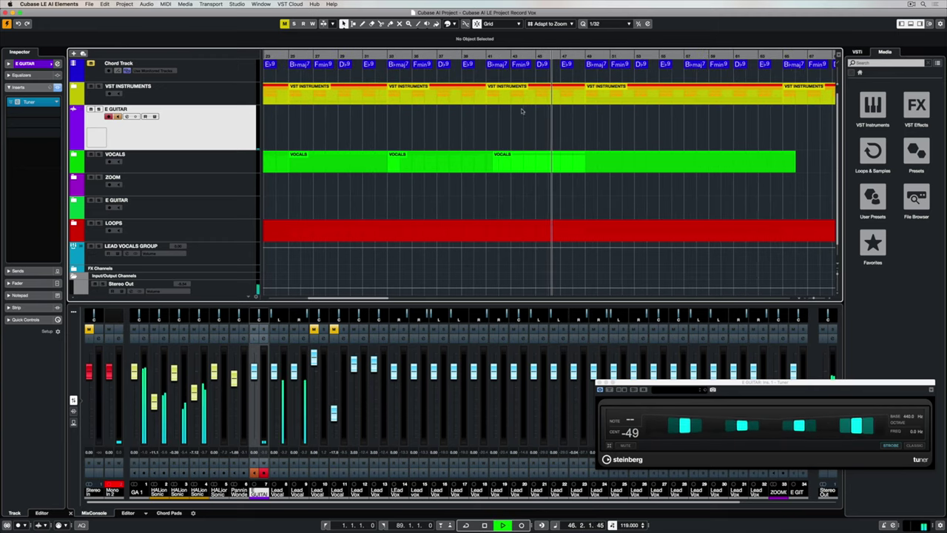
{"action": "key", "text": "h"}
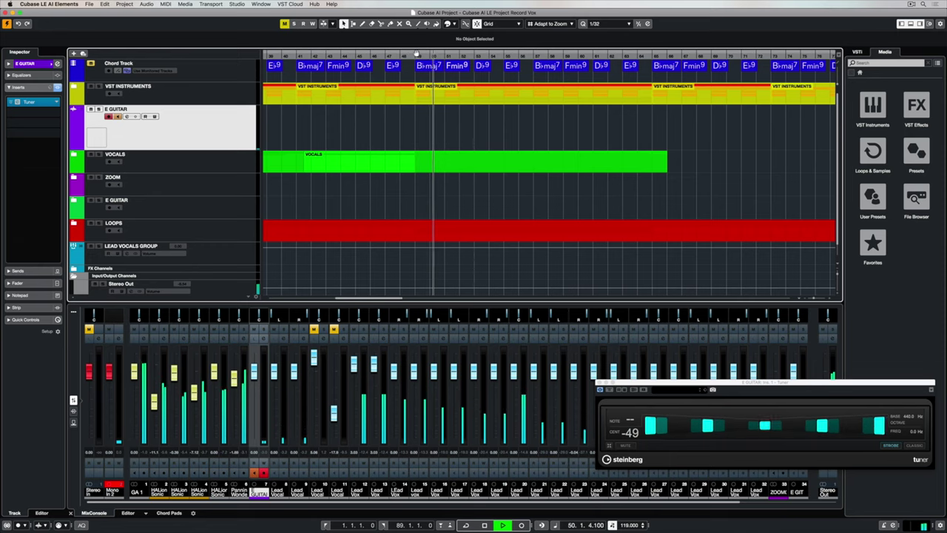
{"action": "key", "text": "space"}
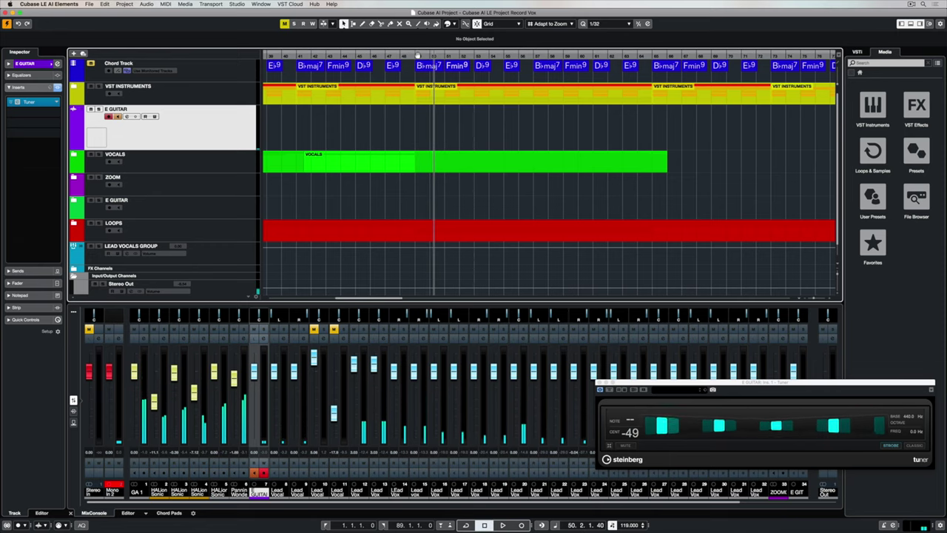
- Place the project cursor at bar 49 and set the left locator there
{"action": "left_click", "coordinate": [416, 55]}
{"action": "key", "text": "g"}
{"action": "key", "text": "g"}
{"action": "key", "text": "g"}
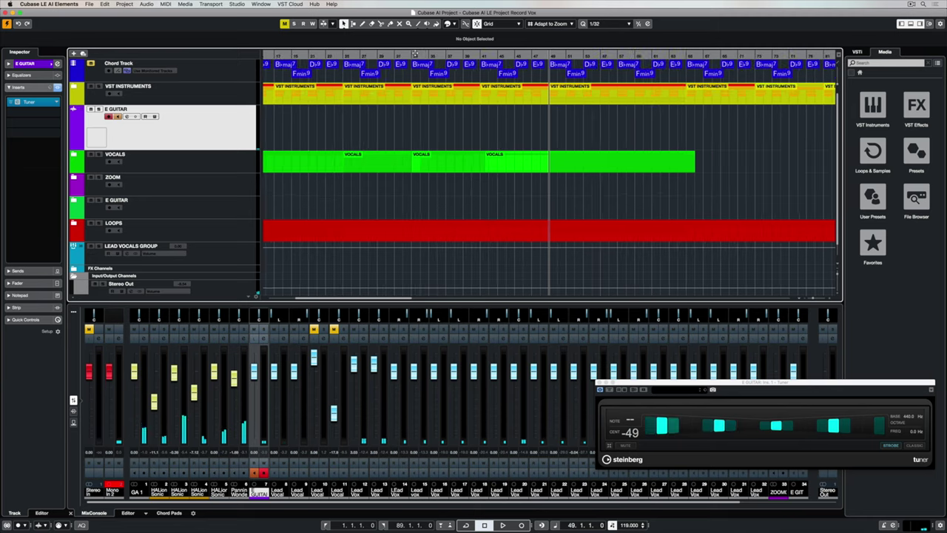
{"action": "key", "text": "g"}
{"action": "key", "text": "g"}
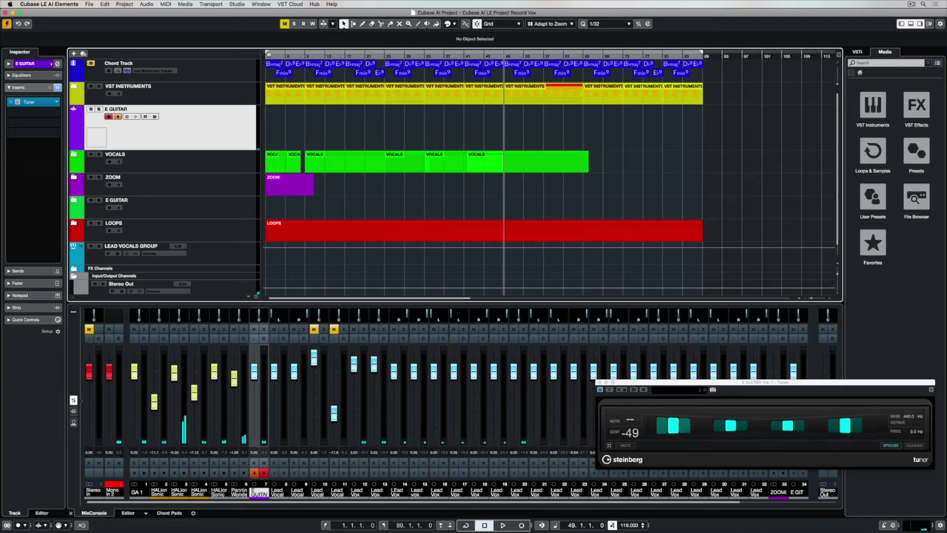
{"action": "left_click_drag", "start_coordinate": [267, 53], "coordinate": [500, 76]}
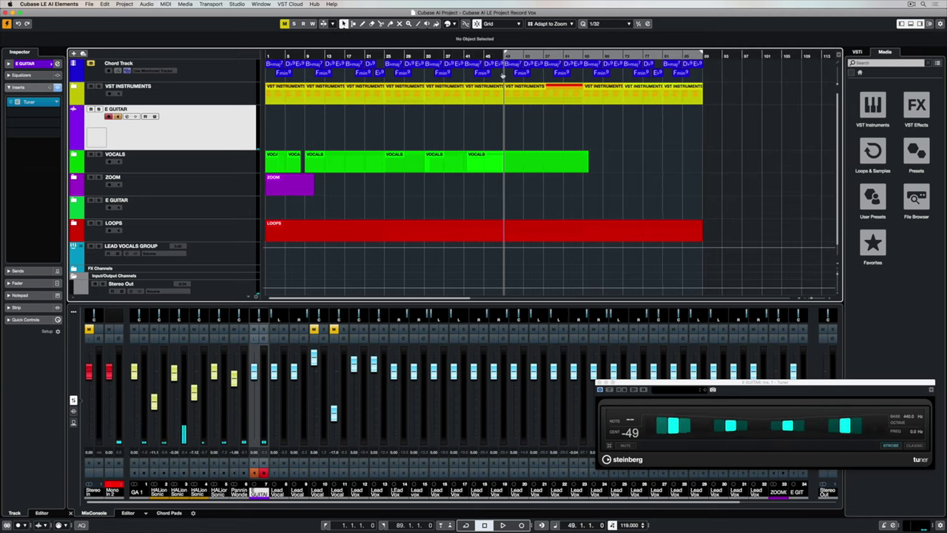
- Set the right locator to bar 65 during playback and activate cycle mode
{"action": "key", "text": "space"}
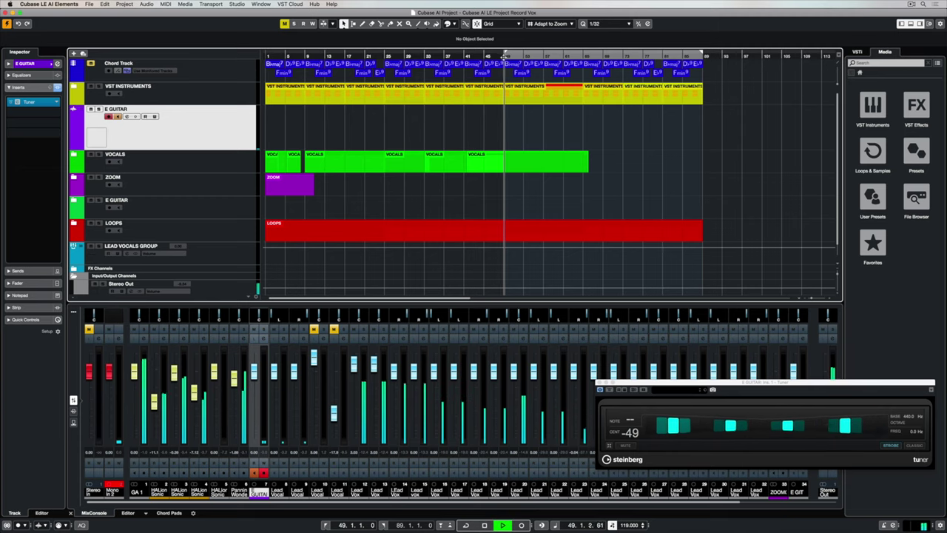
{"action": "key", "text": "h"}
{"action": "left_click_drag", "start_coordinate": [782, 54], "coordinate": [644, 58]}
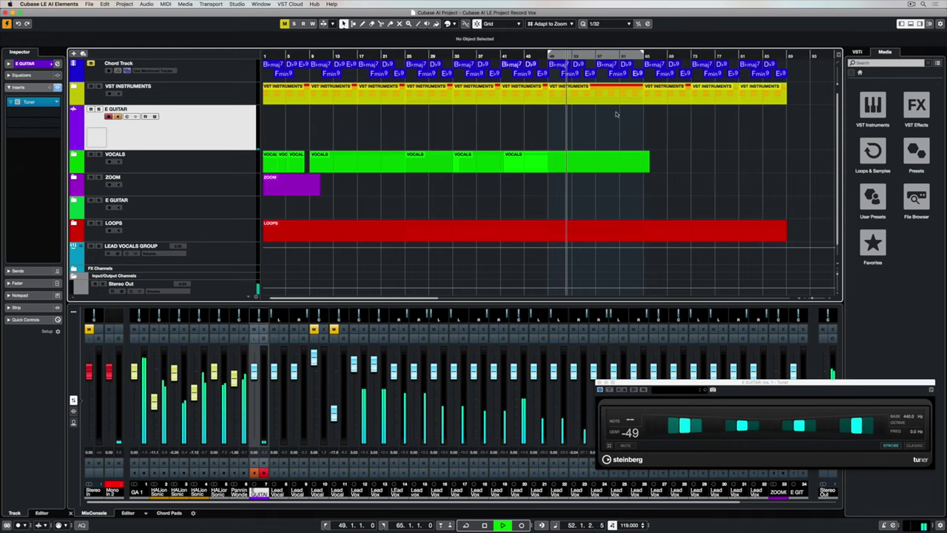
{"action": "key", "text": "space"}
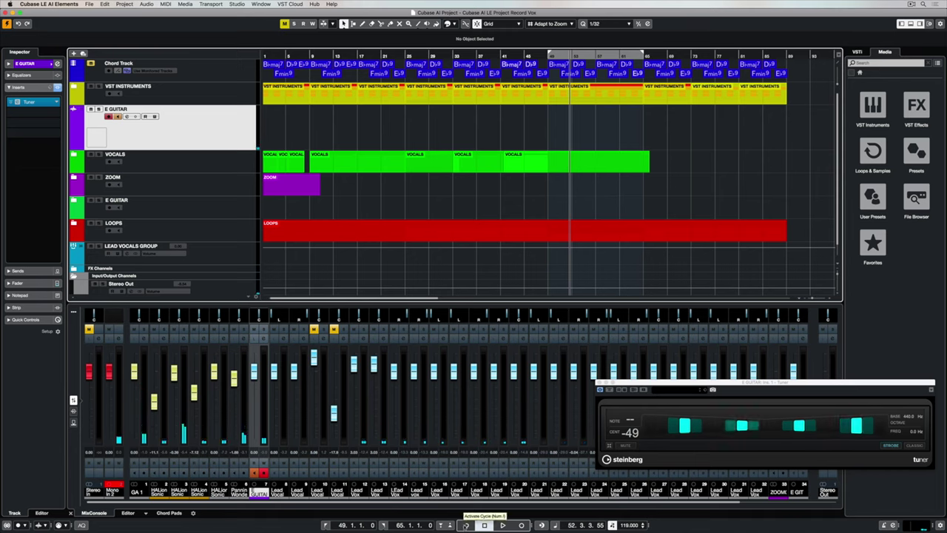
{"action": "left_click", "coordinate": [465, 525]}
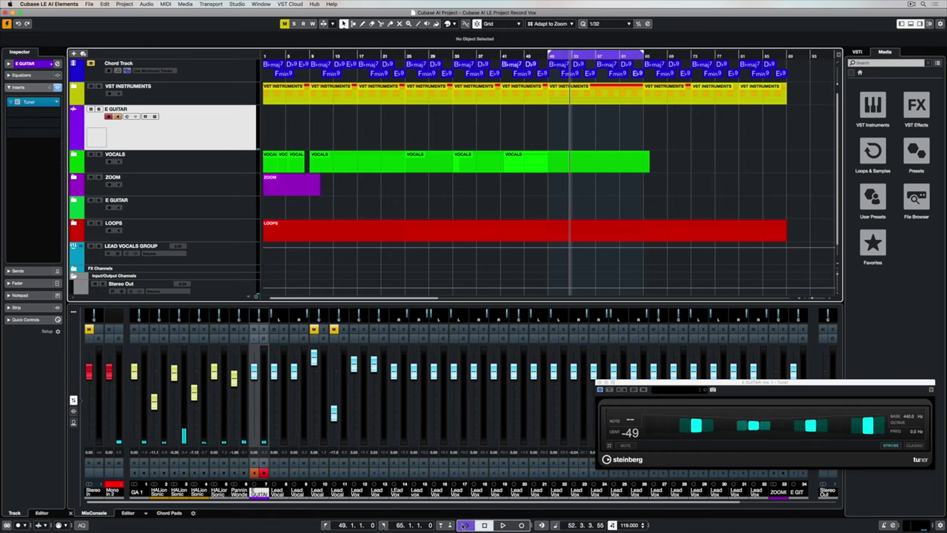
- Record guitar takes on the E GUITAR track over the cycle range, starting the transport from bar 45
{"action": "left_click", "coordinate": [524, 55]}
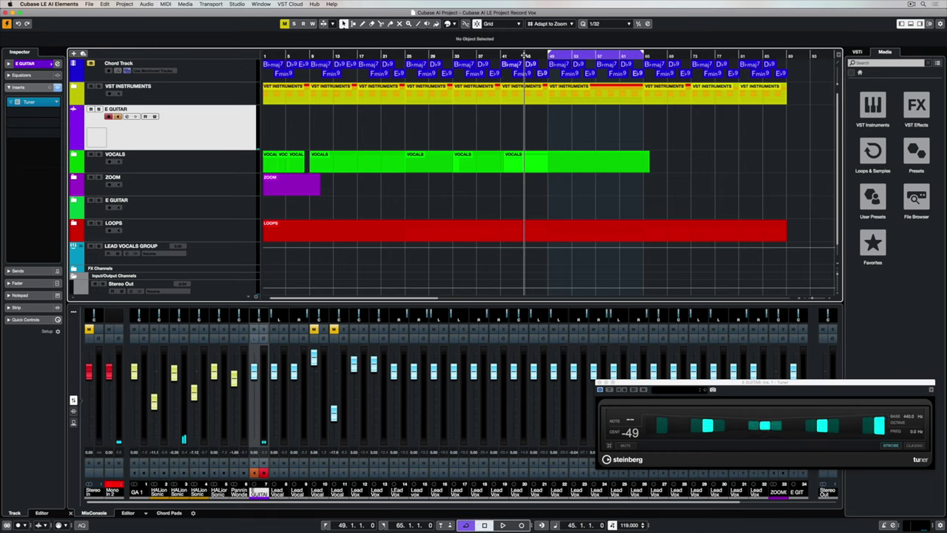
{"action": "key", "text": "KP_Multiply"}
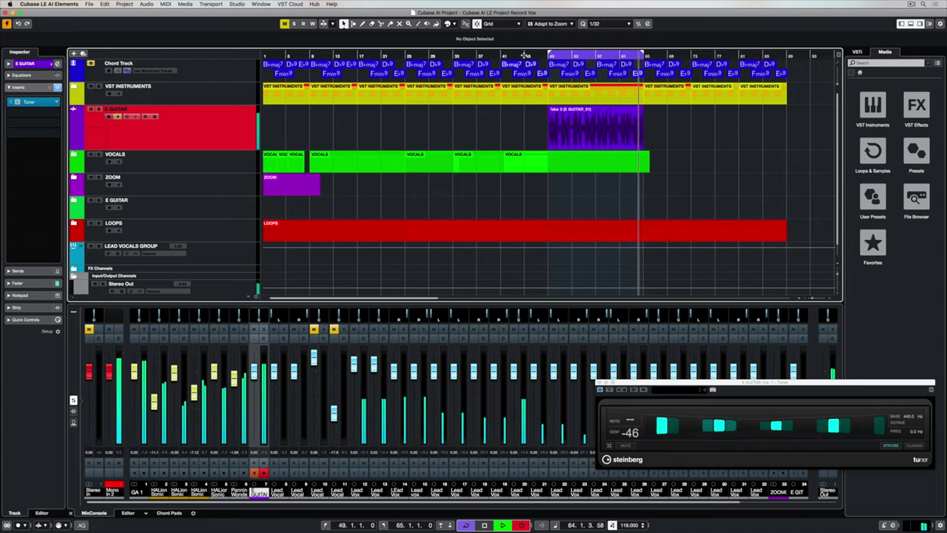
{"action": "key", "text": "space"}
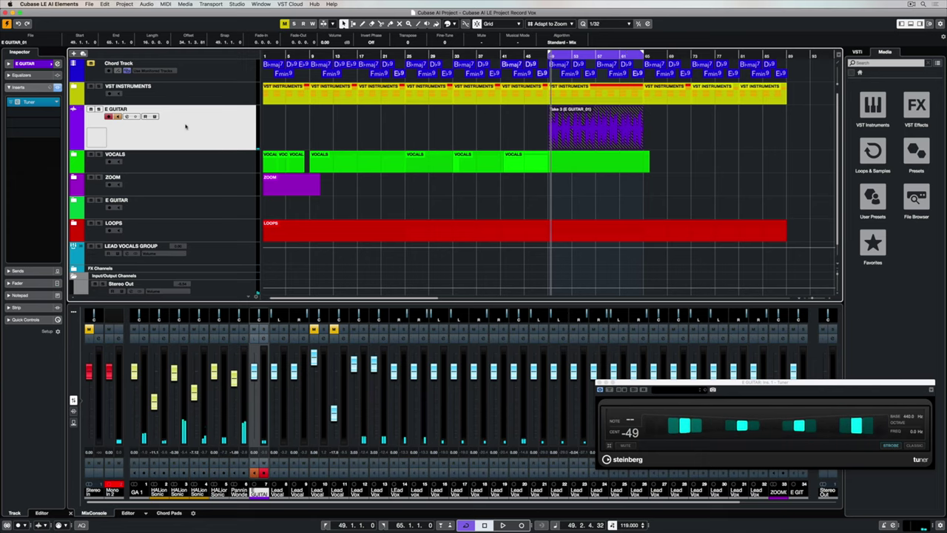
- Duplicate the E GUITAR track and rename the copy E GUITAR 2
{"action": "right_click", "coordinate": [186, 127]}
{"action": "left_click", "coordinate": [208, 146]}
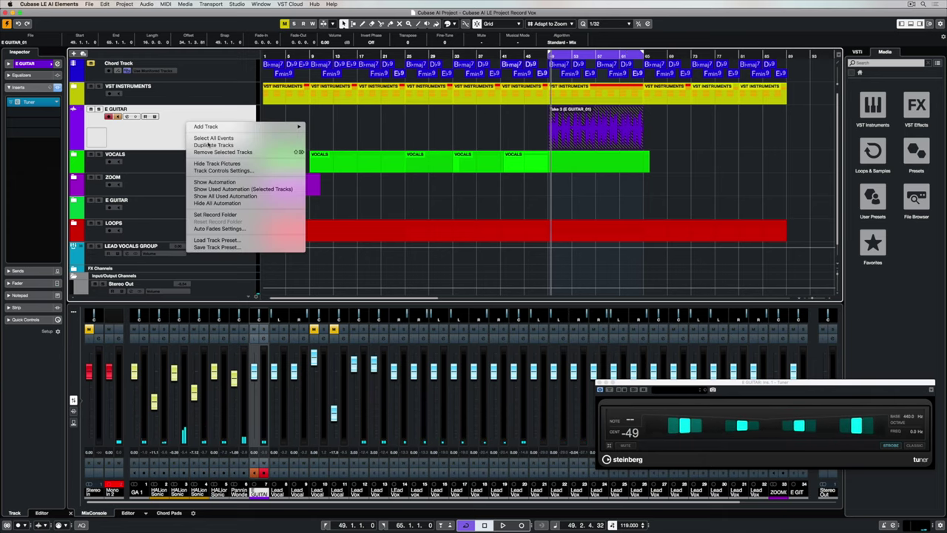
{"action": "double_click", "coordinate": [122, 154]}
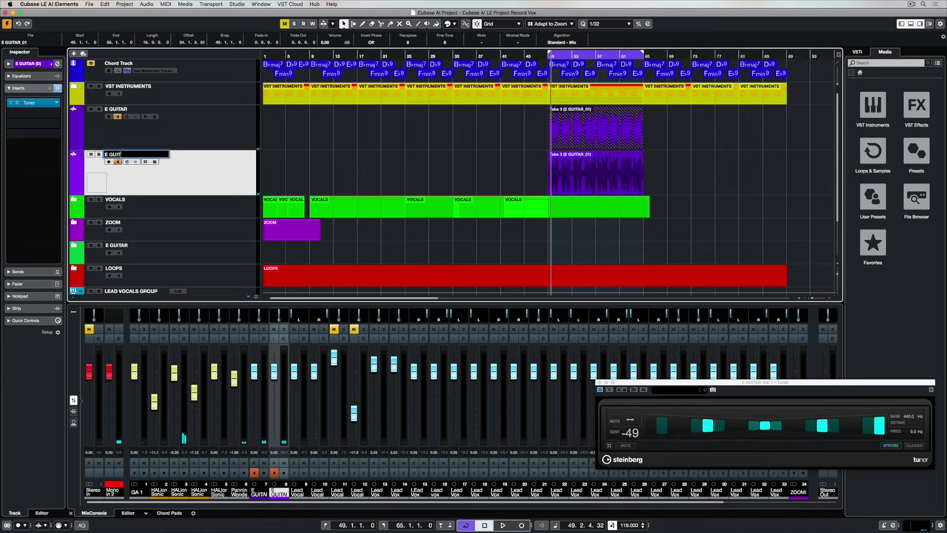
{"action": "key", "text": "Return"}
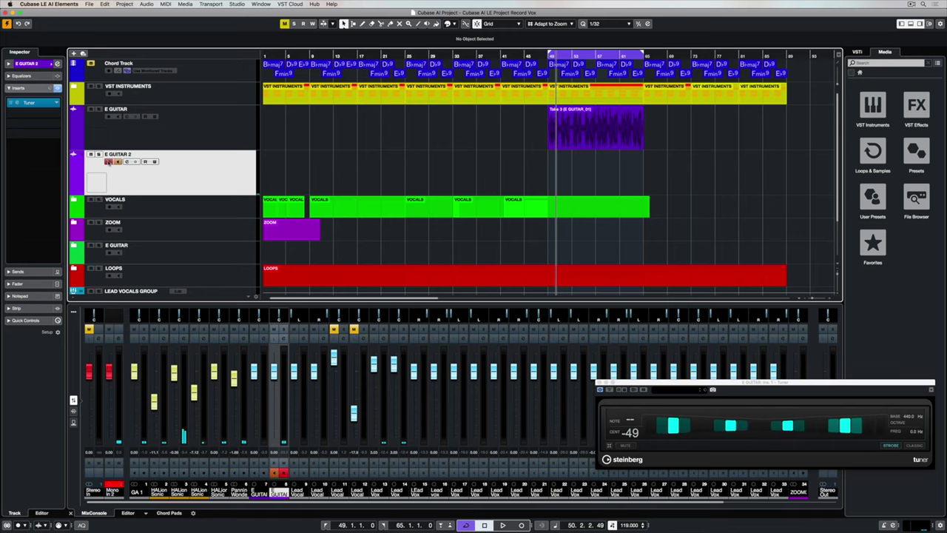
- Record a second guitar part on E GUITAR 2 over the cycle range and play it back
{"action": "key", "text": "KP_Multiply"}
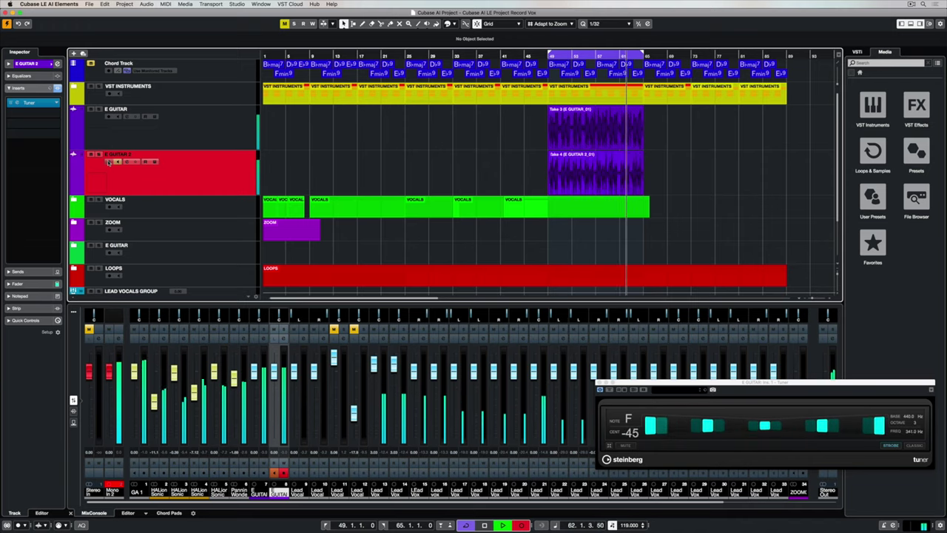
{"action": "key", "text": "space"}
{"action": "key", "text": "space"}
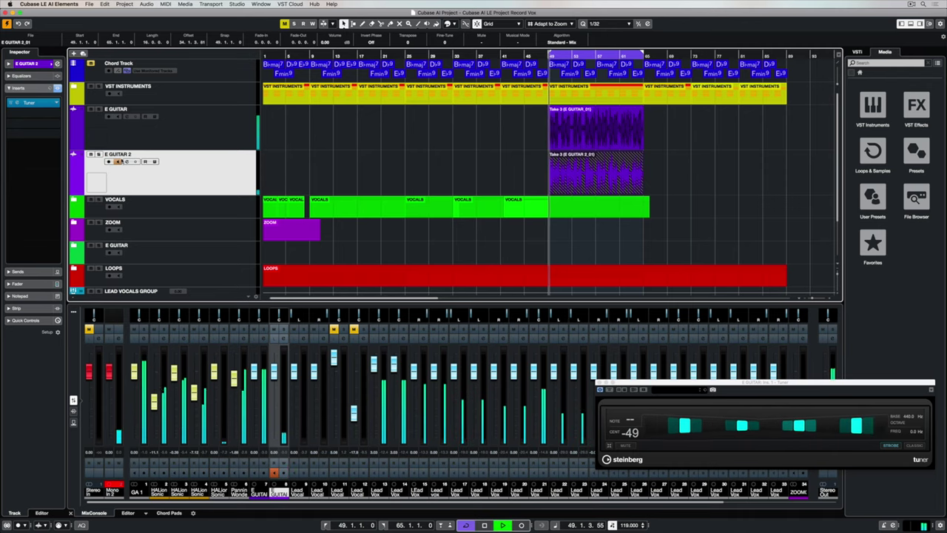
- Load AmpSimulator from the Distortion effects into the second insert slot of the E GUITAR track
{"action": "left_click", "coordinate": [189, 136]}
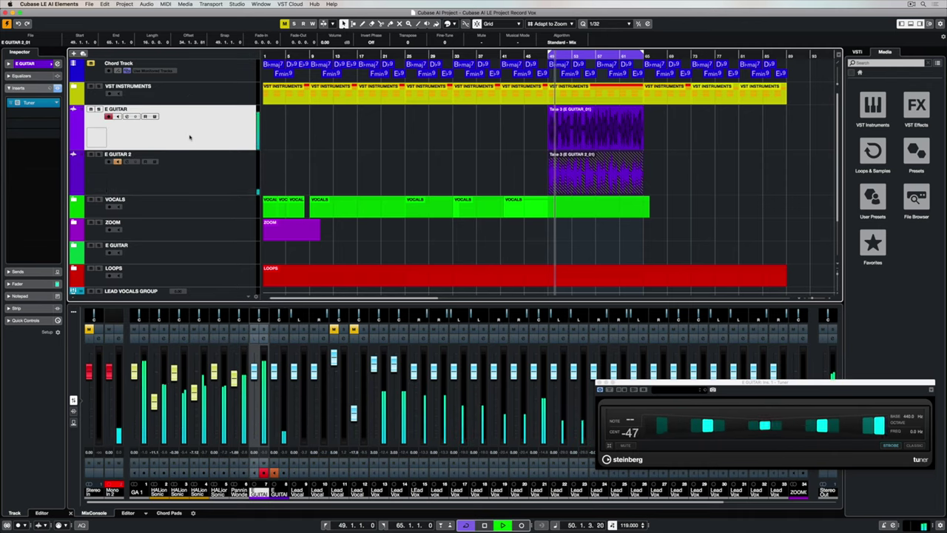
{"action": "left_click", "coordinate": [24, 64]}
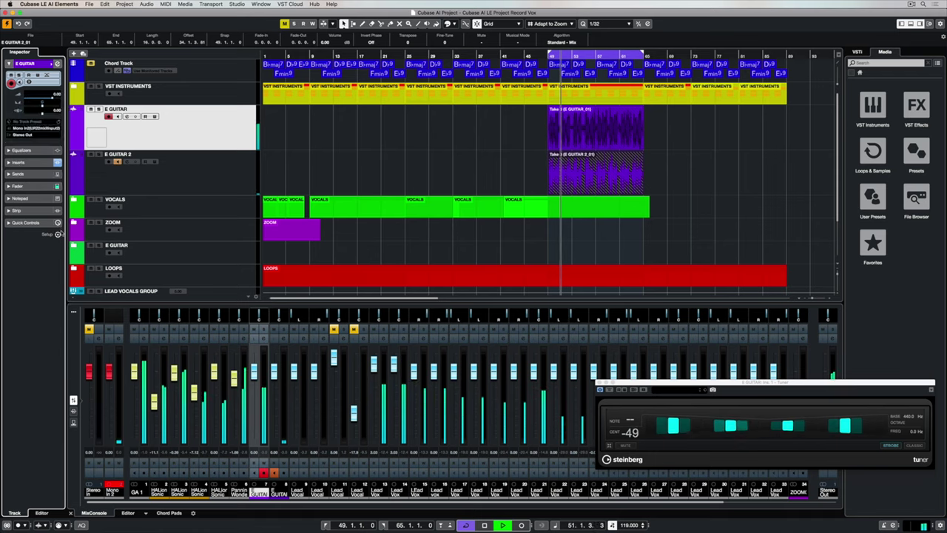
{"action": "left_click", "coordinate": [7, 162]}
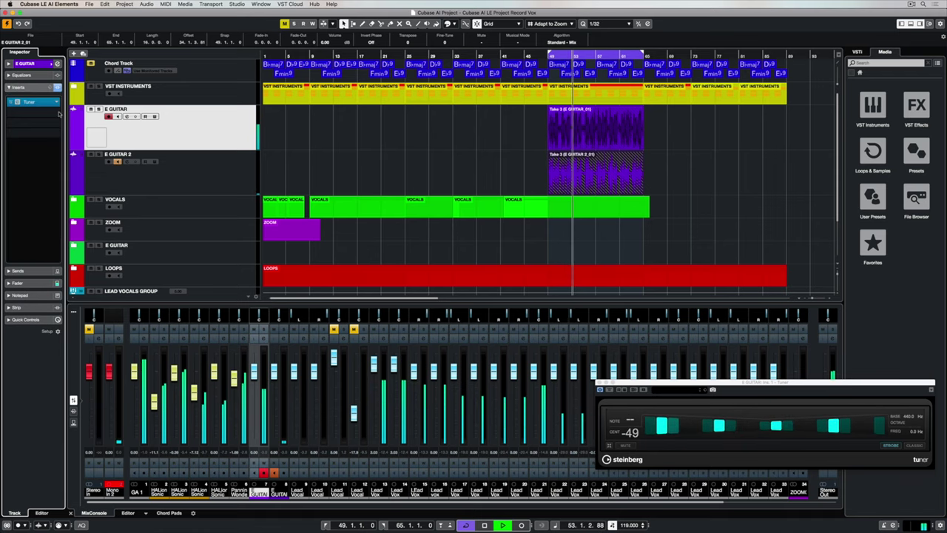
{"action": "left_click", "coordinate": [23, 112]}
{"action": "left_click", "coordinate": [18, 132]}
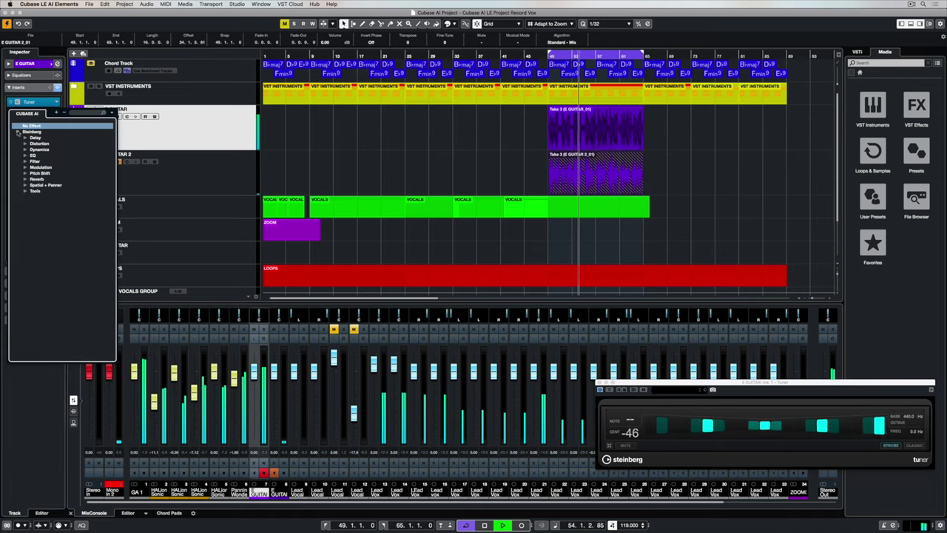
{"action": "left_click", "coordinate": [26, 144]}
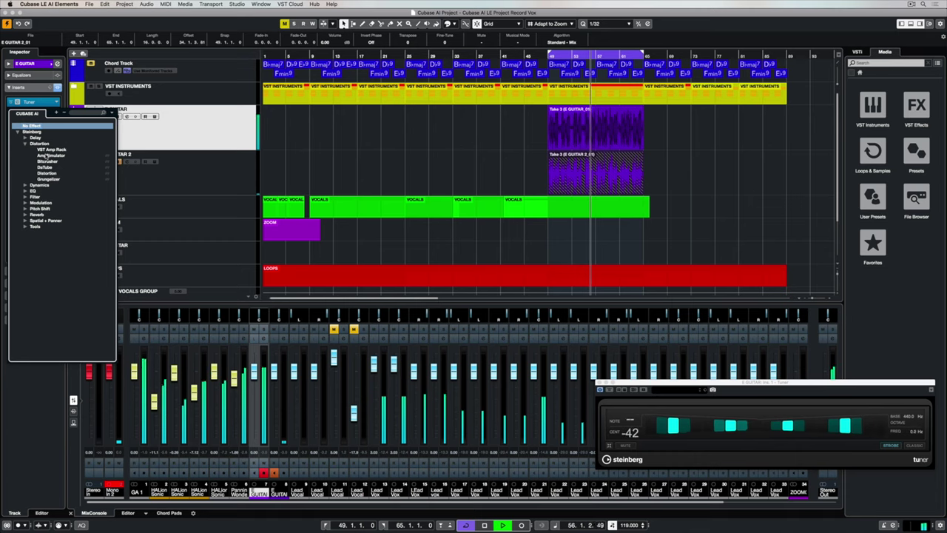
{"action": "left_click", "coordinate": [48, 156]}
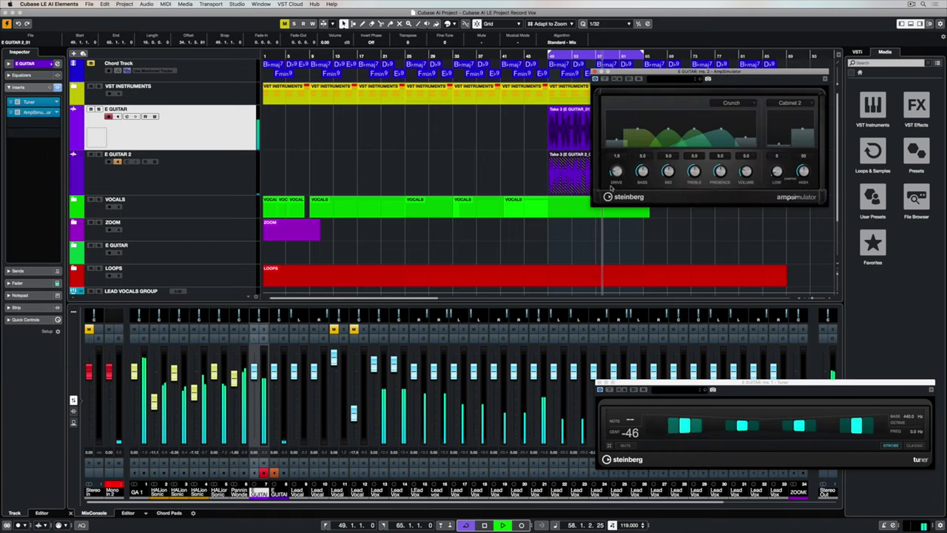
- Lower AmpSimulator's Treble to 2.5 and Presence to 1.8, set the cabinet damping to 32 low and 45 high, and select the Jazz amp model
{"action": "left_click_drag", "start_coordinate": [723, 171], "coordinate": [714, 187]}
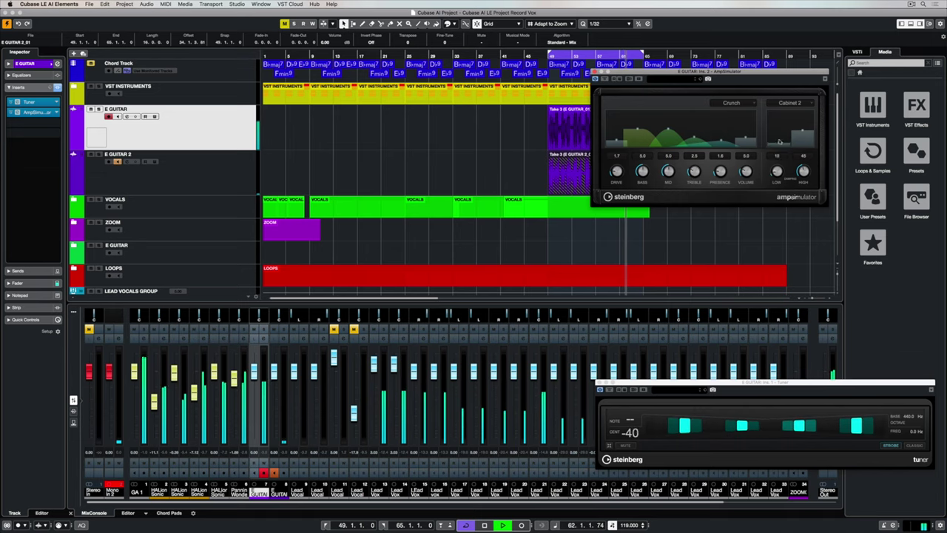
{"action": "left_click", "coordinate": [737, 104]}
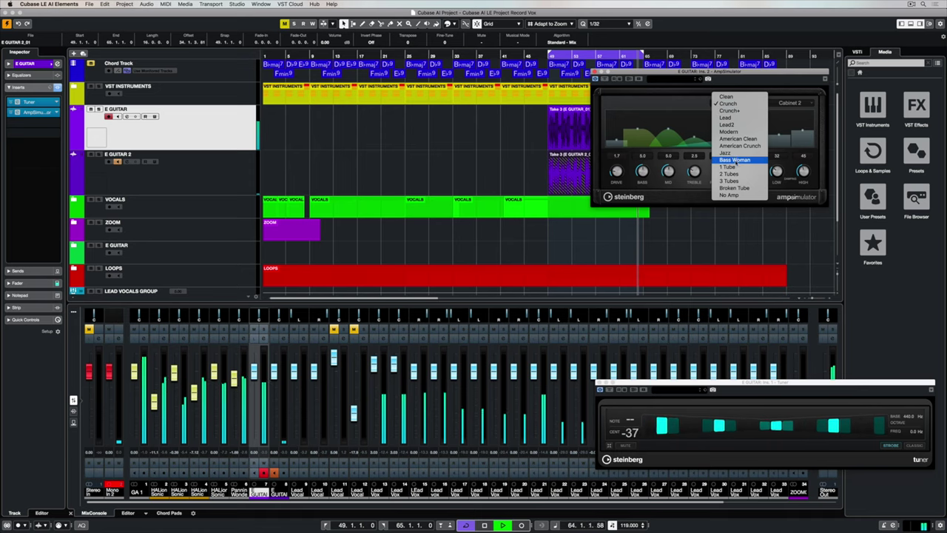
{"action": "left_click", "coordinate": [735, 154]}
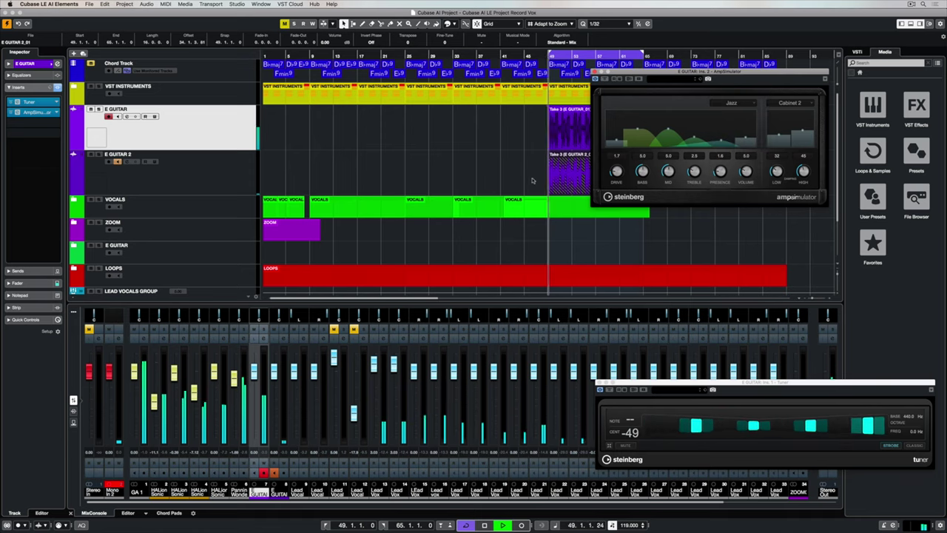
- Raise AmpSimulator's Drive to 3.1 and Volume to 8.1, and view its preset list without loading one
{"action": "left_click_drag", "start_coordinate": [615, 172], "coordinate": [614, 165]}
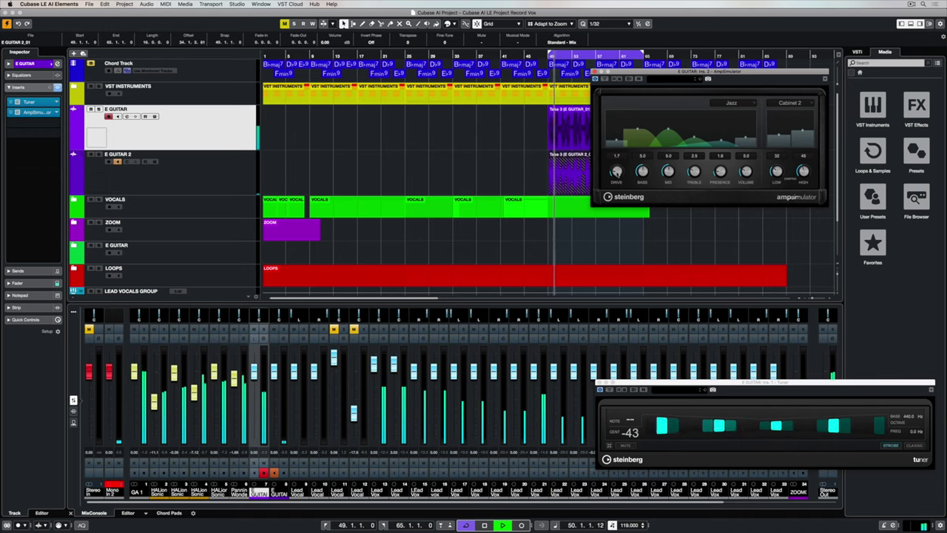
{"action": "left_click_drag", "start_coordinate": [748, 170], "coordinate": [749, 159]}
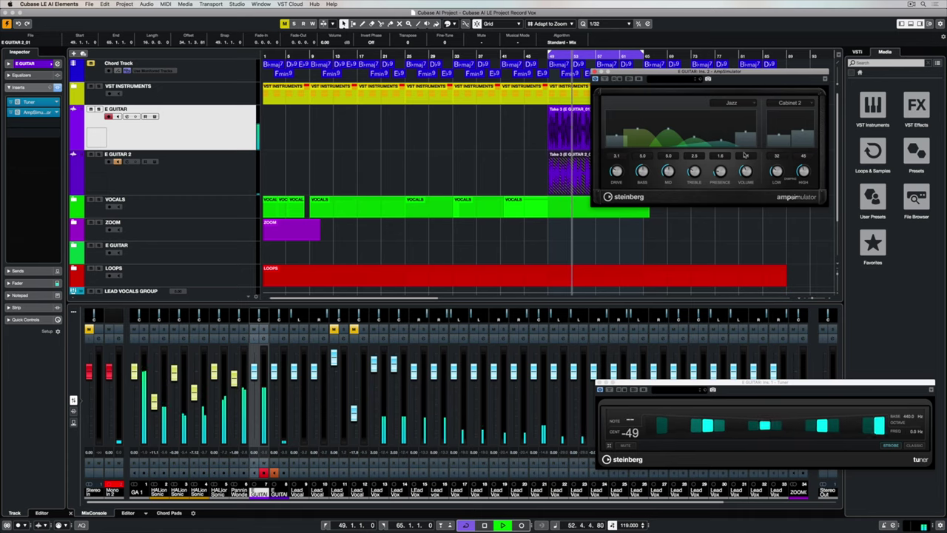
{"action": "left_click", "coordinate": [661, 79]}
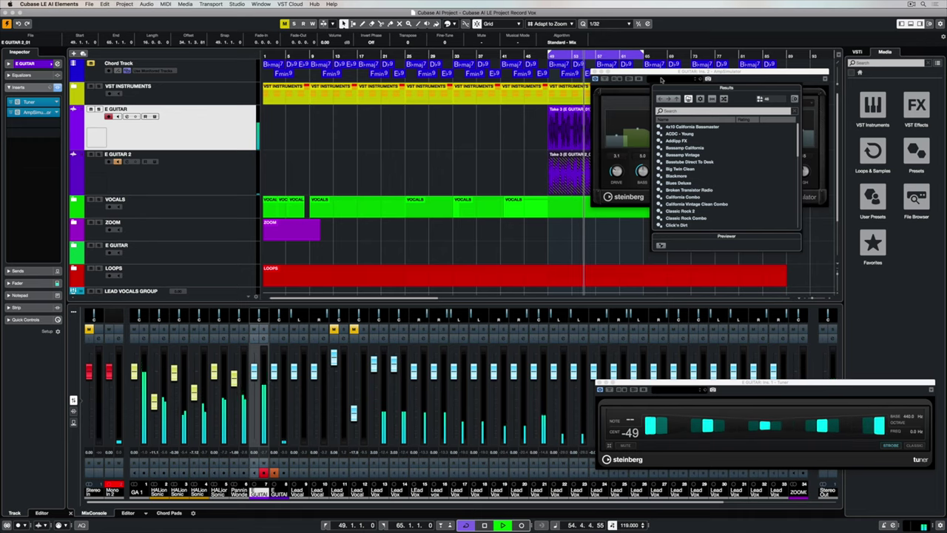
{"action": "left_click", "coordinate": [240, 128]}
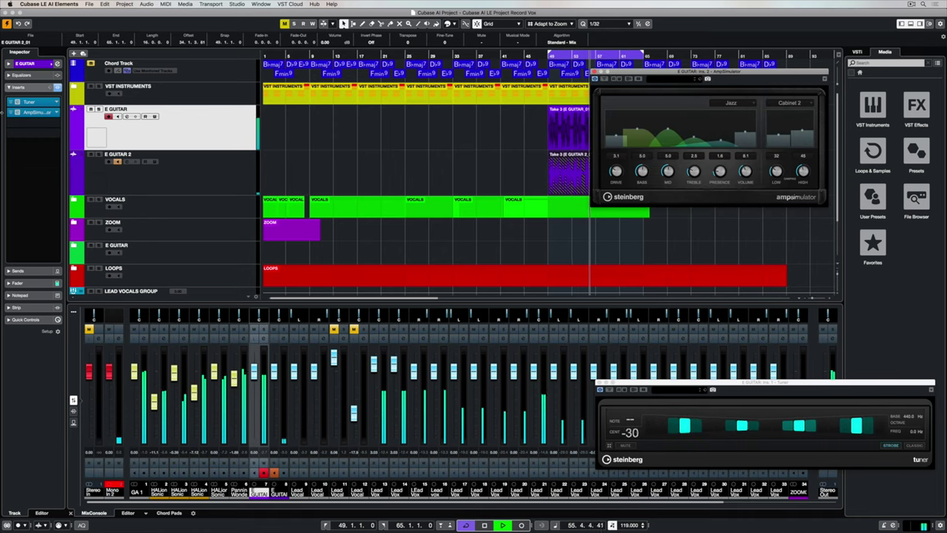
- Move AmpSimulator down to the third insert slot of E GUITAR and load MonoDelay from the Delay effects into the second slot
{"action": "left_click_drag", "start_coordinate": [36, 113], "coordinate": [37, 124]}
{"action": "left_click", "coordinate": [56, 113]}
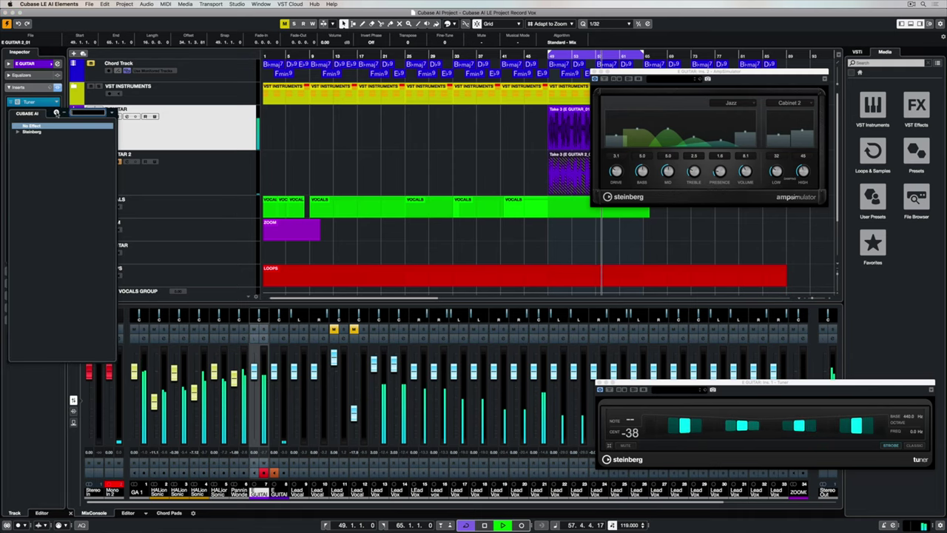
{"action": "left_click", "coordinate": [19, 132]}
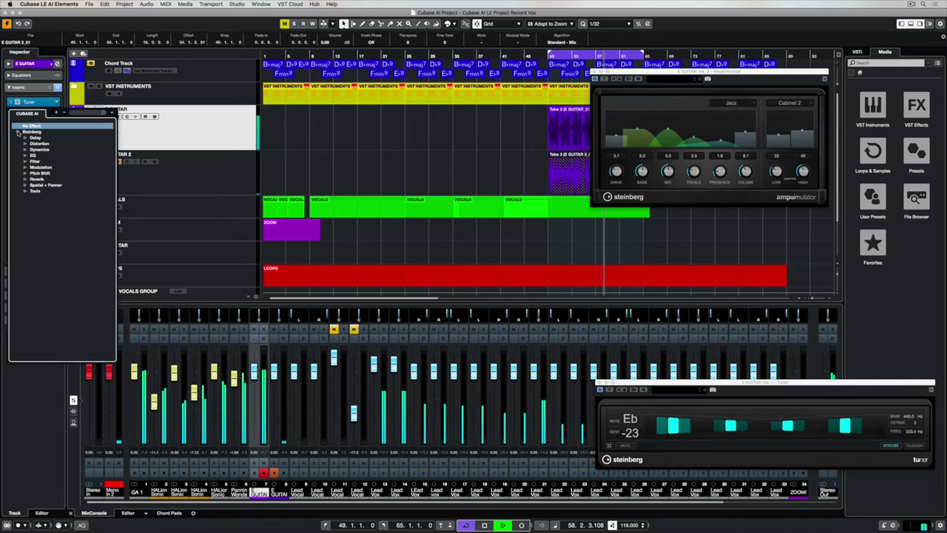
{"action": "left_click", "coordinate": [25, 167]}
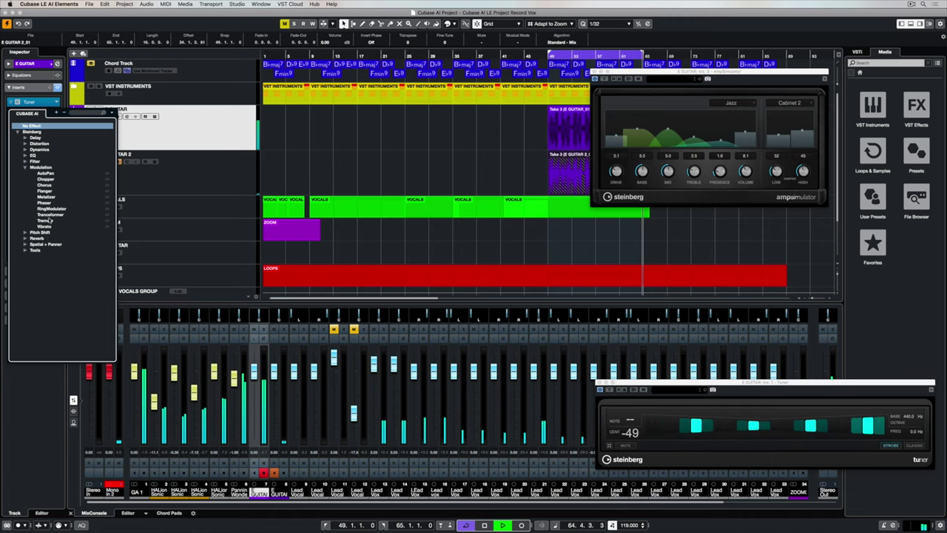
{"action": "left_click", "coordinate": [26, 139]}
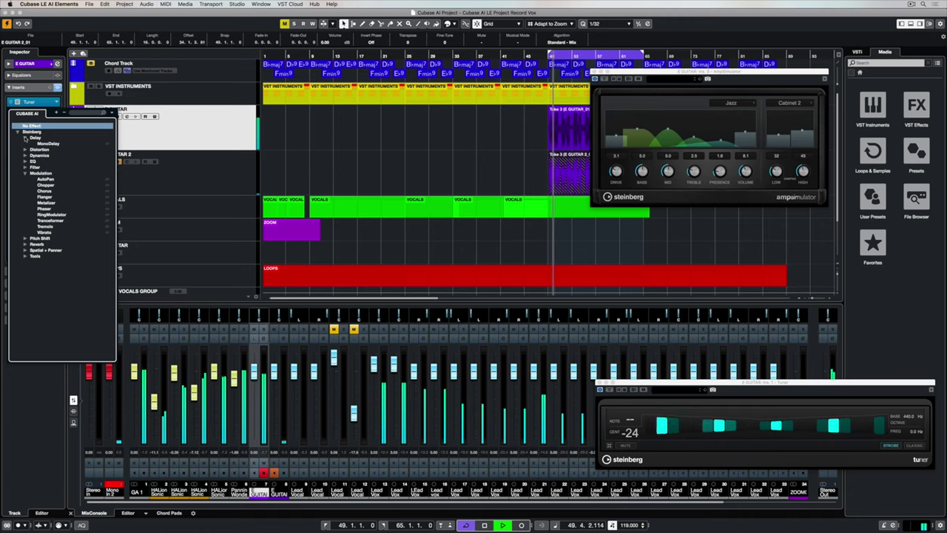
{"action": "double_click", "coordinate": [41, 143]}
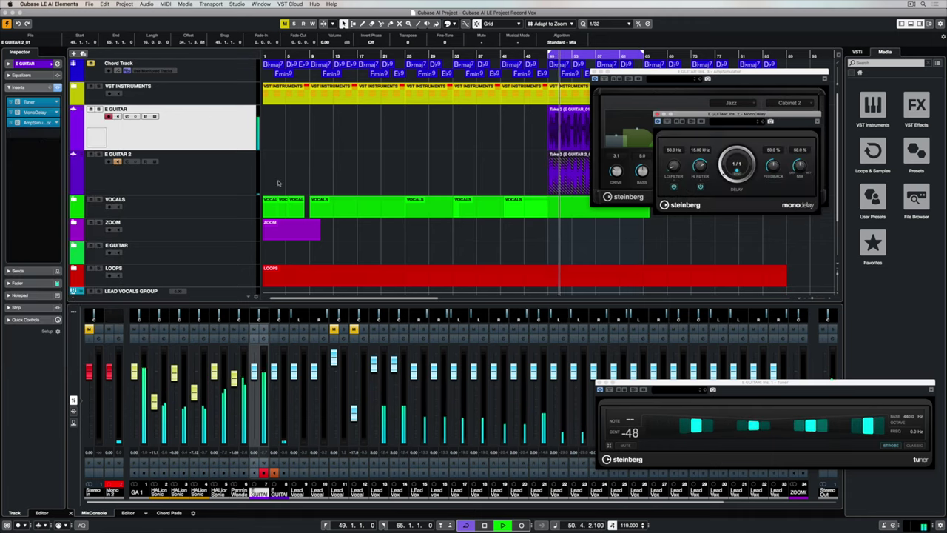
- Set MonoDelay's delay time to 1/16, its feedback to 33% and its mix to 38%
{"action": "left_click", "coordinate": [737, 162]}
{"action": "left_click", "coordinate": [739, 189]}
{"action": "left_click", "coordinate": [739, 163]}
{"action": "left_click", "coordinate": [739, 154]}
{"action": "left_click_drag", "start_coordinate": [769, 178], "coordinate": [795, 176]}
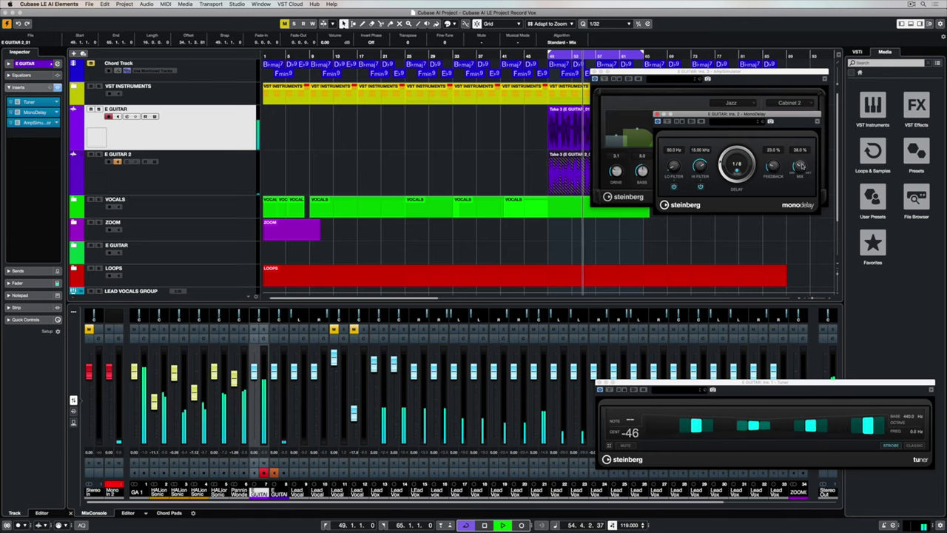
{"action": "left_click", "coordinate": [736, 163]}
{"action": "left_click", "coordinate": [739, 169]}
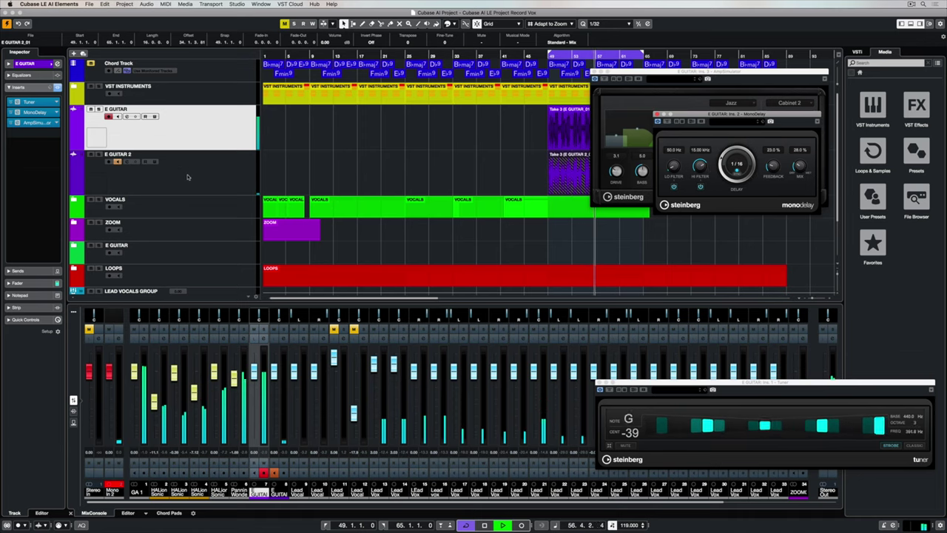
- Copy the MonoDelay and AmpSimulator inserts from E GUITAR to E GUITAR 2 in the mixer, and pan the two tracks left and right
{"action": "left_click", "coordinate": [73, 411]}
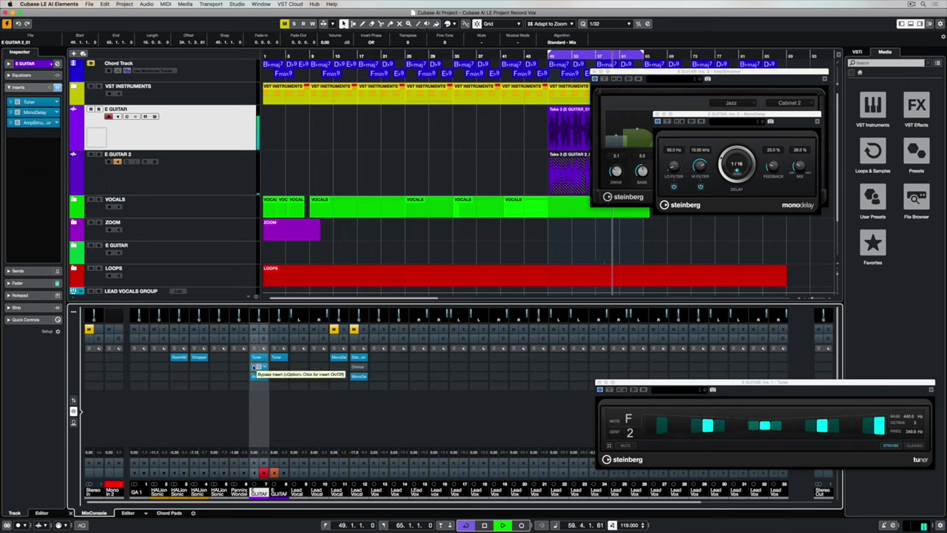
{"action": "left_click_drag", "start_coordinate": [257, 368], "coordinate": [281, 377]}
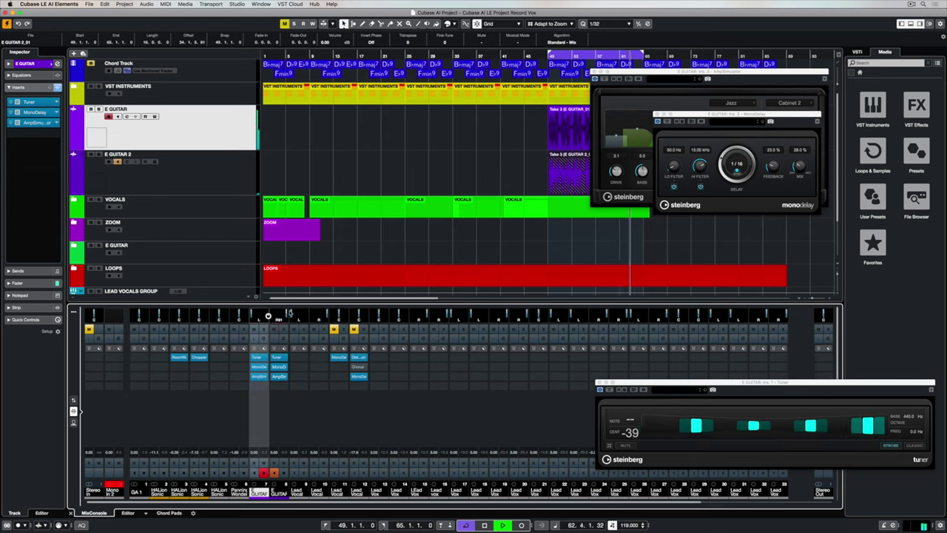
- Turn off monitoring on E GUITAR 2 and lower the faders of both guitar tracks to about -6.42 dB
{"action": "left_click", "coordinate": [73, 401]}
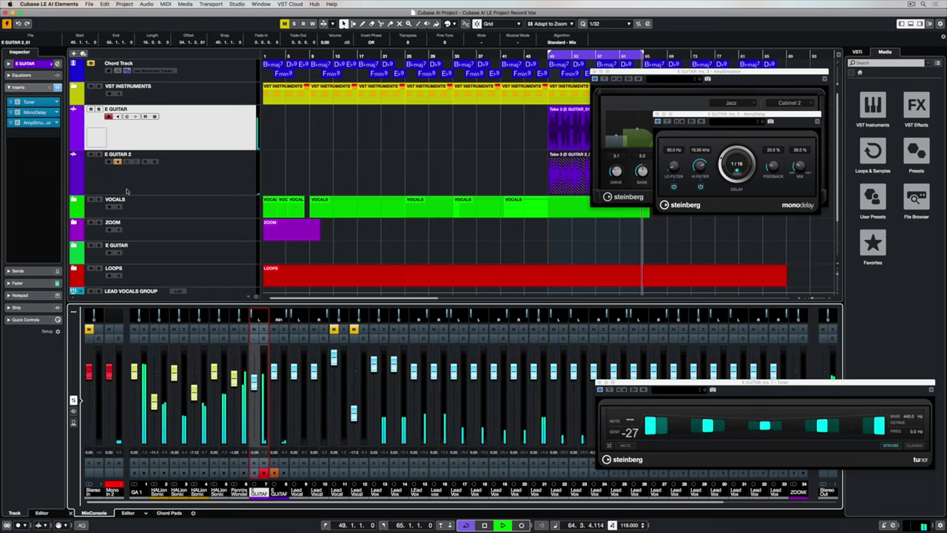
{"action": "left_click", "coordinate": [117, 161]}
{"action": "left_click", "coordinate": [274, 376]}
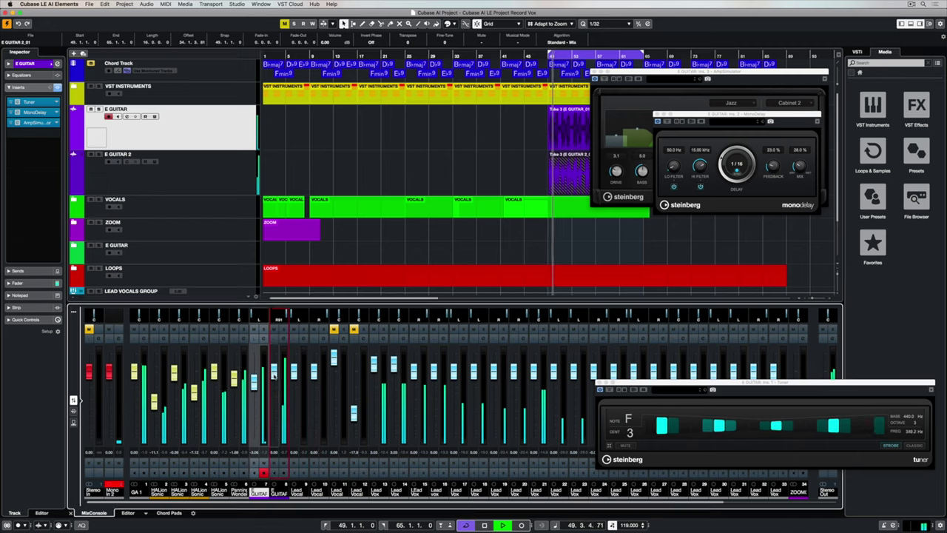
{"action": "left_click_drag", "start_coordinate": [254, 382], "coordinate": [254, 393]}
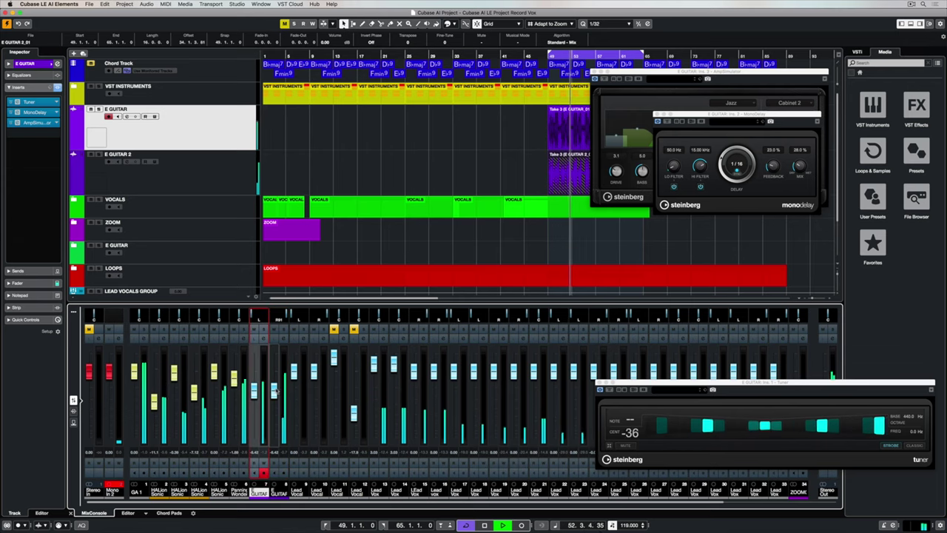
- Close the MonoDelay and AmpSimulator windows and switch the E GUITAR 2 recording to Take 2
{"action": "left_click", "coordinate": [656, 115]}
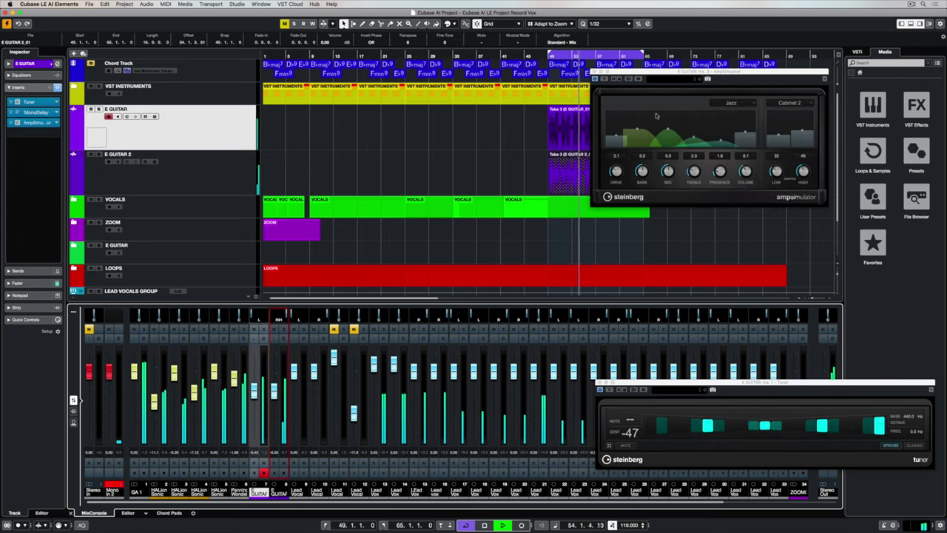
{"action": "left_click", "coordinate": [594, 72]}
{"action": "left_click", "coordinate": [596, 193]}
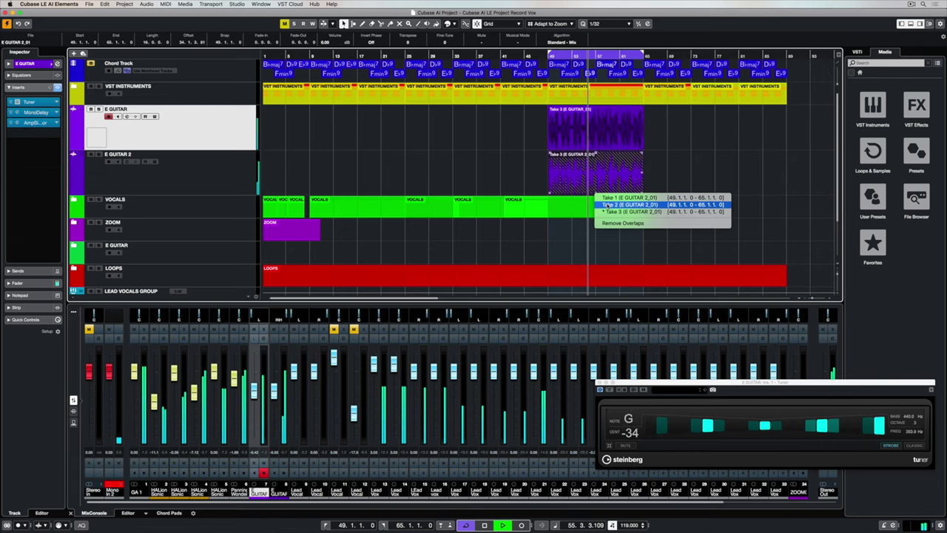
{"action": "left_click", "coordinate": [608, 205]}
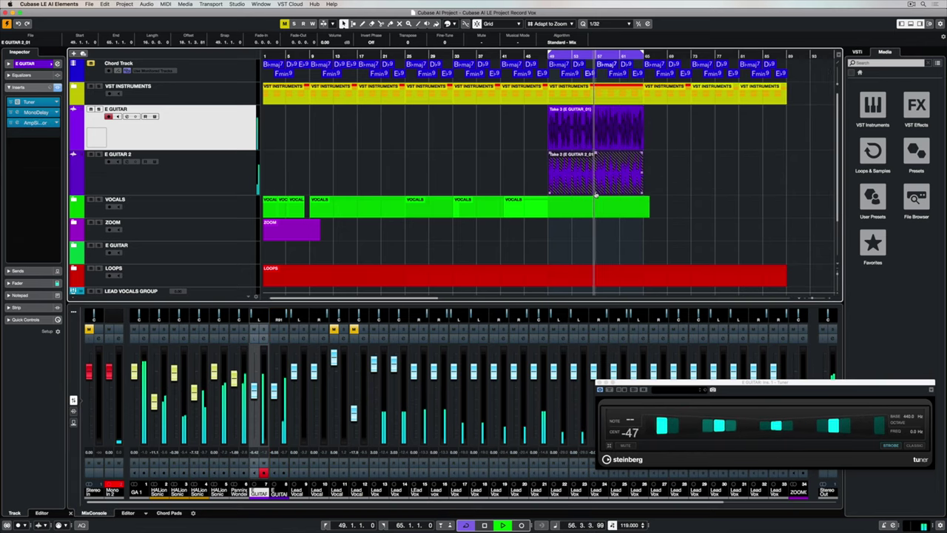
- Switch the E GUITAR recording to Take 2
{"action": "key", "text": "h"}
{"action": "key", "text": "h"}
{"action": "key", "text": "h"}
{"action": "key", "text": "h"}
{"action": "key", "text": "h"}
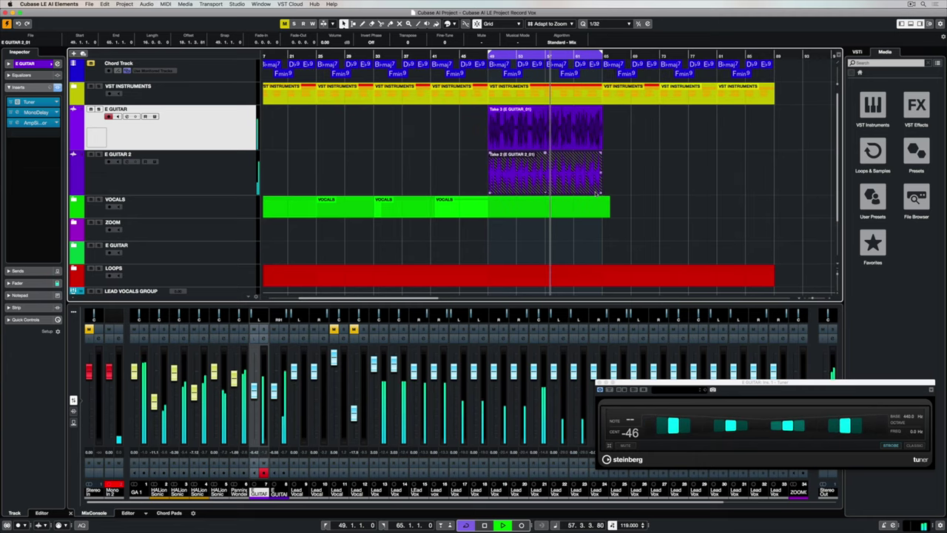
{"action": "left_click", "coordinate": [535, 152]}
{"action": "left_click", "coordinate": [545, 159]}
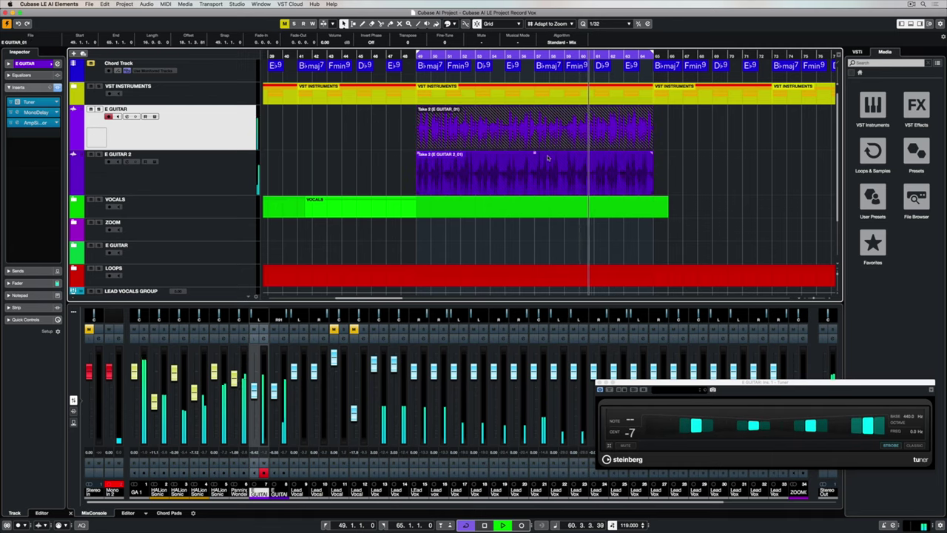
- Split the takes on both guitar tracks at bars 51 and 53 with the Split tool
{"action": "right_click", "coordinate": [538, 163]}
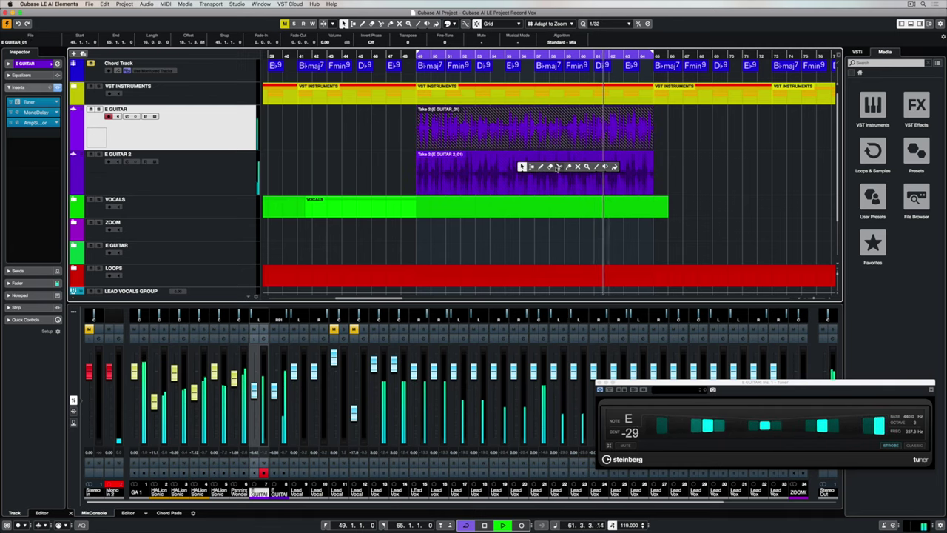
{"action": "left_click", "coordinate": [559, 167]}
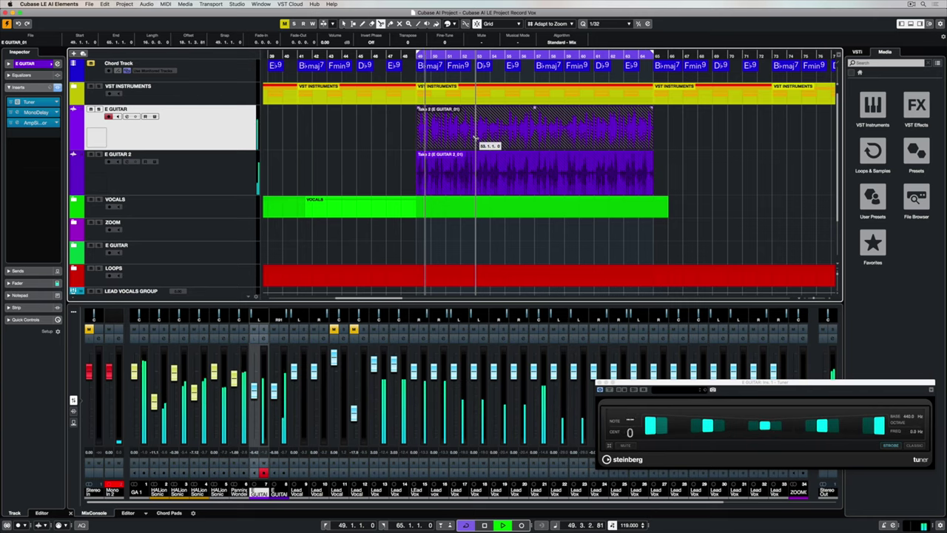
{"action": "key", "text": "h"}
{"action": "key", "text": "h"}
{"action": "key", "text": "h"}
{"action": "key", "text": "h"}
{"action": "key", "text": "h"}
{"action": "scroll", "coordinate": [528, 140], "scroll_direction": "right", "scroll_amount": 2}
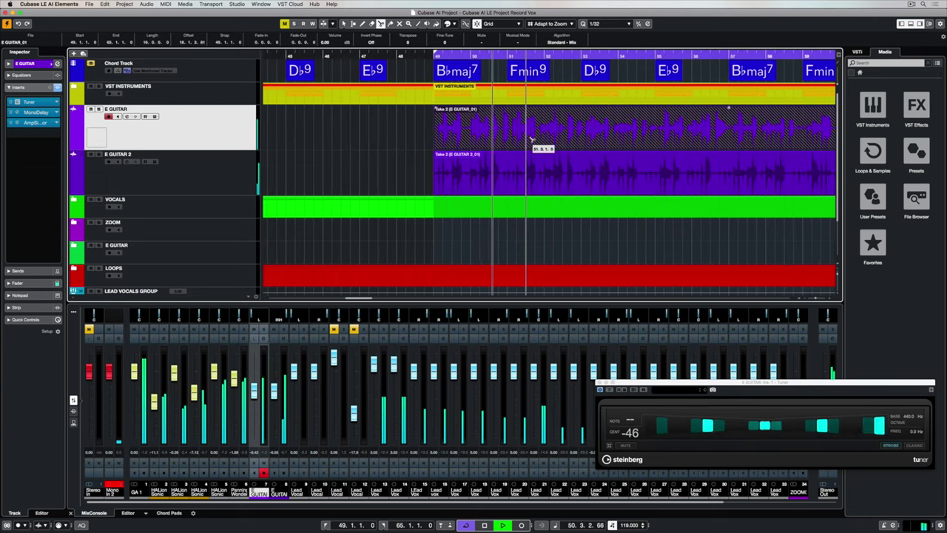
{"action": "left_click", "coordinate": [507, 129]}
{"action": "left_click", "coordinate": [508, 162]}
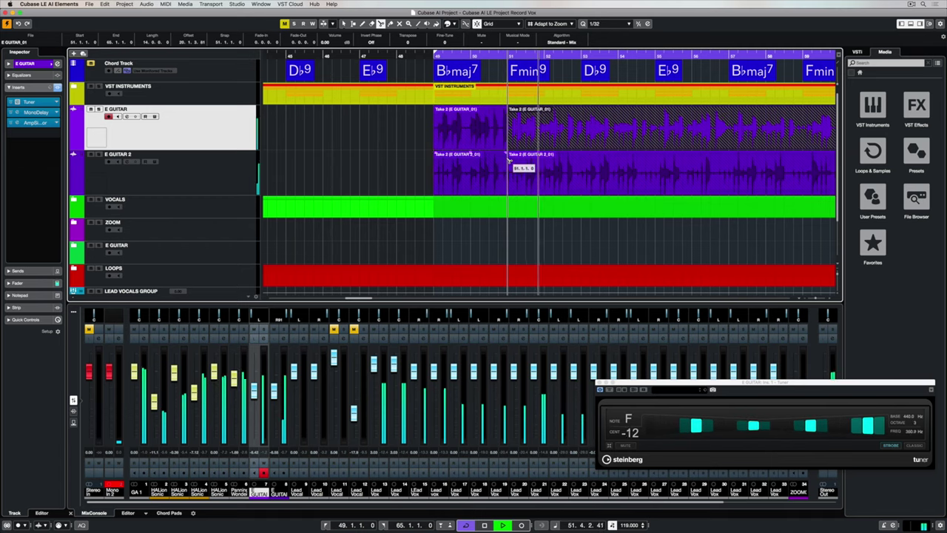
{"action": "left_click", "coordinate": [584, 132]}
{"action": "left_click", "coordinate": [584, 165]}
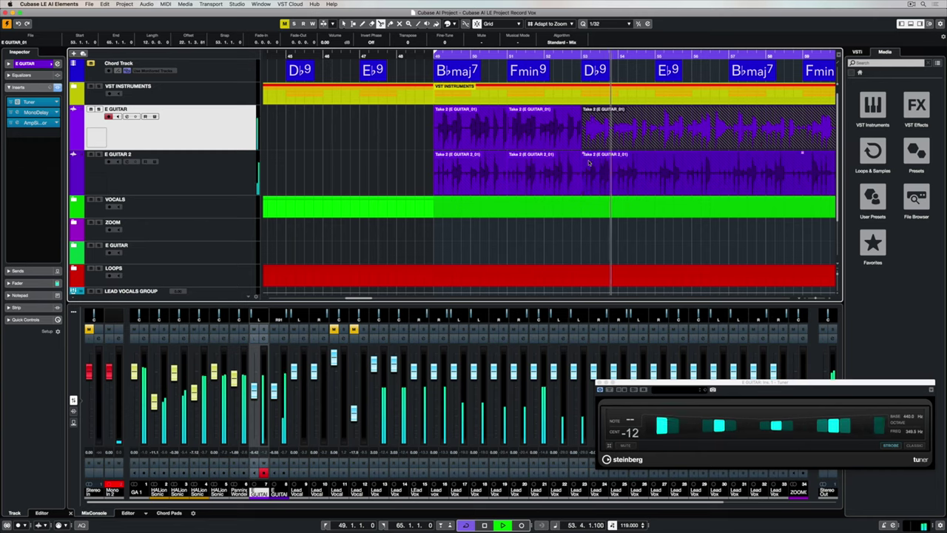
- Switch the sections from bar 53 onward on both guitar tracks to Take 3
{"action": "left_click", "coordinate": [519, 153]}
{"action": "left_click", "coordinate": [520, 167]}
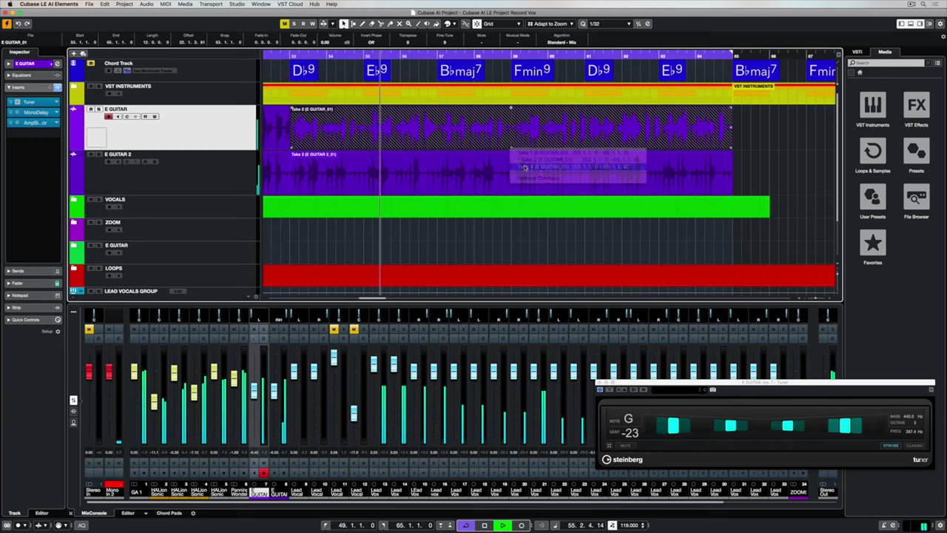
{"action": "left_click", "coordinate": [511, 153]}
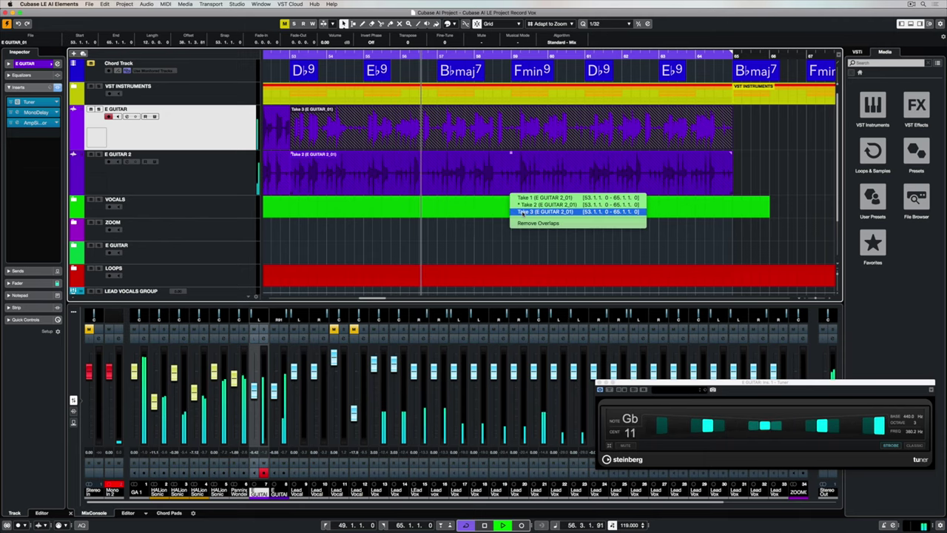
{"action": "left_click", "coordinate": [515, 205]}
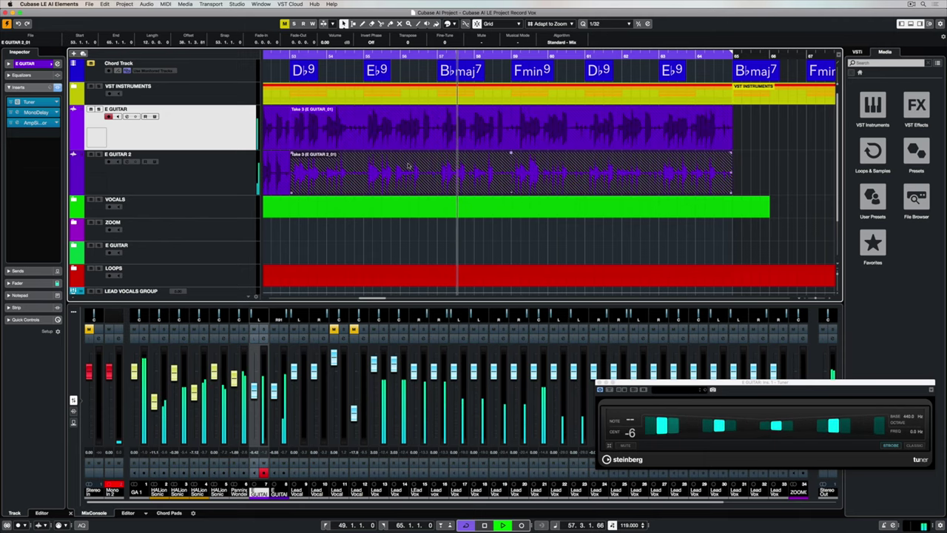
- Split the takes on both guitar tracks at bars 55, 57, 59, 61 and 63, then return to the Object Selection tool
{"action": "right_click", "coordinate": [444, 165]}
{"action": "left_click", "coordinate": [445, 165]}
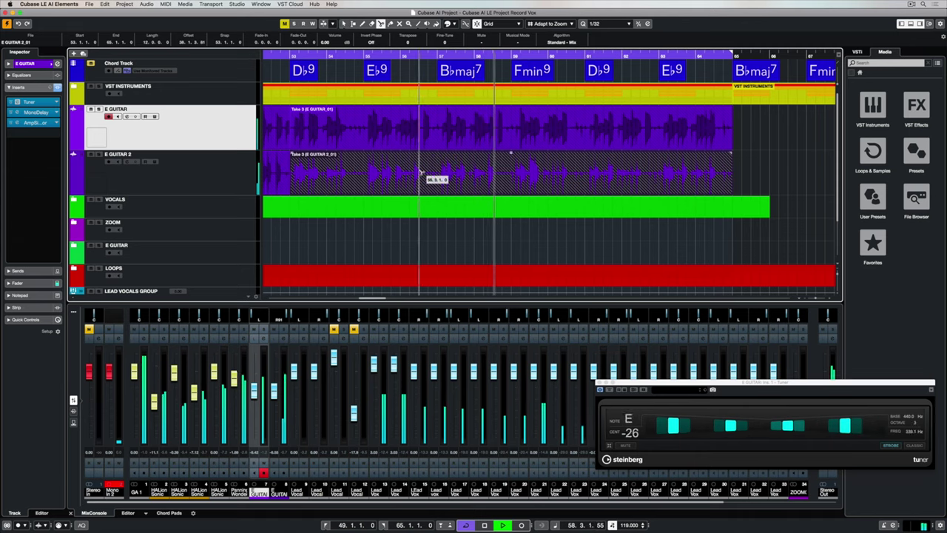
{"action": "left_click", "coordinate": [364, 174]}
{"action": "left_click", "coordinate": [365, 135]}
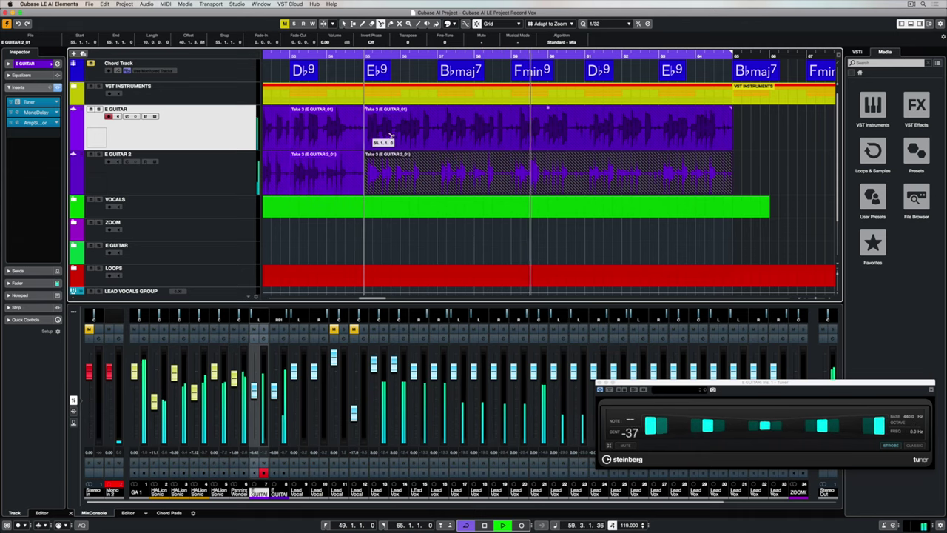
{"action": "left_click", "coordinate": [439, 170]}
{"action": "left_click", "coordinate": [511, 133]}
{"action": "left_click", "coordinate": [512, 172]}
{"action": "left_click", "coordinate": [586, 136]}
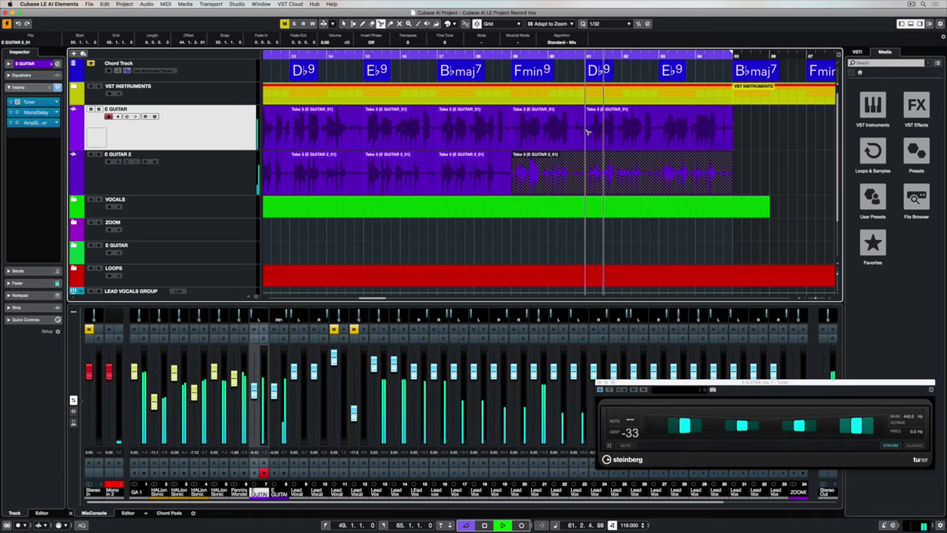
{"action": "left_click", "coordinate": [585, 171]}
{"action": "left_click", "coordinate": [653, 140]}
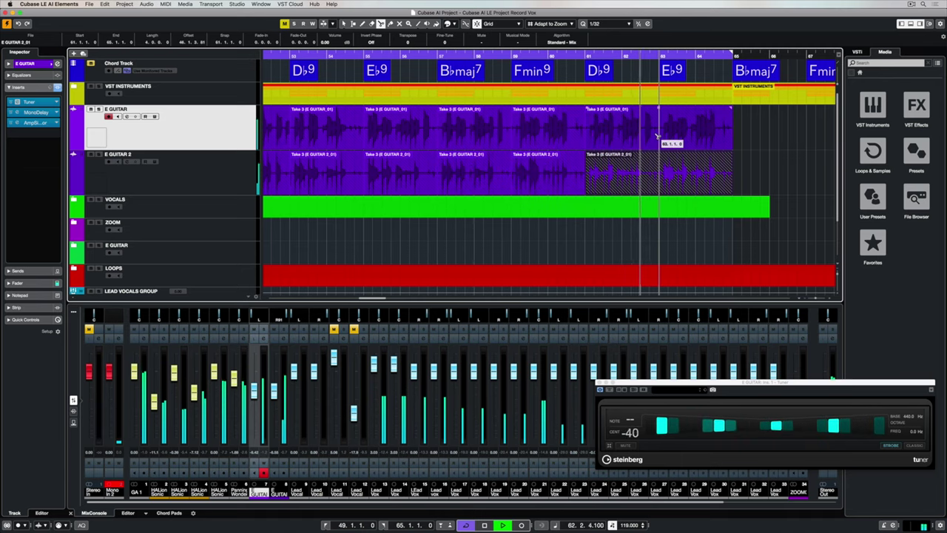
{"action": "left_click", "coordinate": [660, 174]}
{"action": "key", "text": "1"}
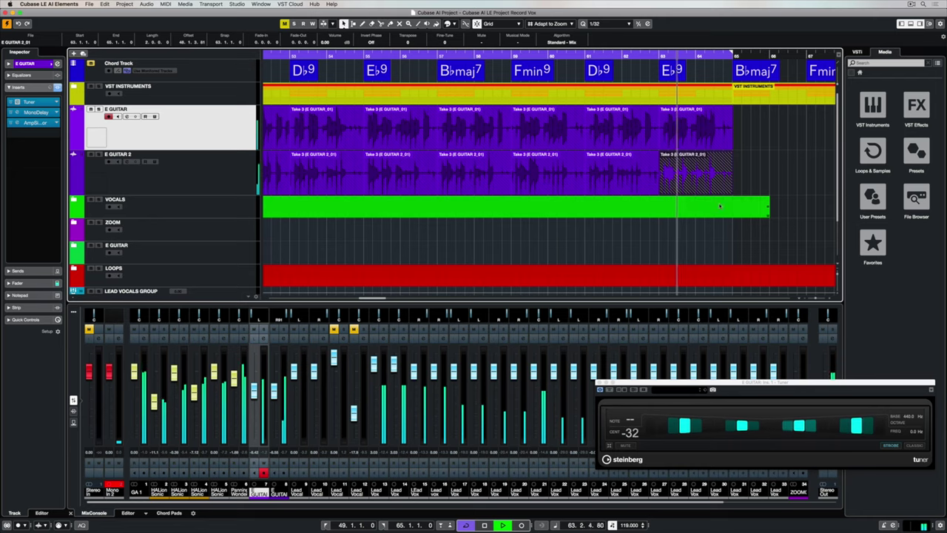
{"action": "left_click", "coordinate": [695, 192]}
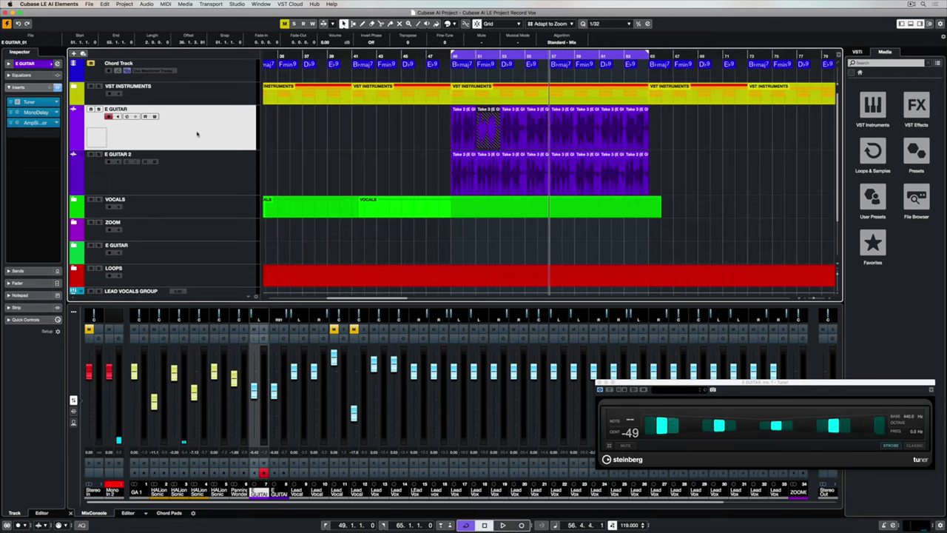
- Open the channel settings of the E GUITAR track and search the channel strip presets for "gu"
{"action": "left_click", "coordinate": [126, 117]}
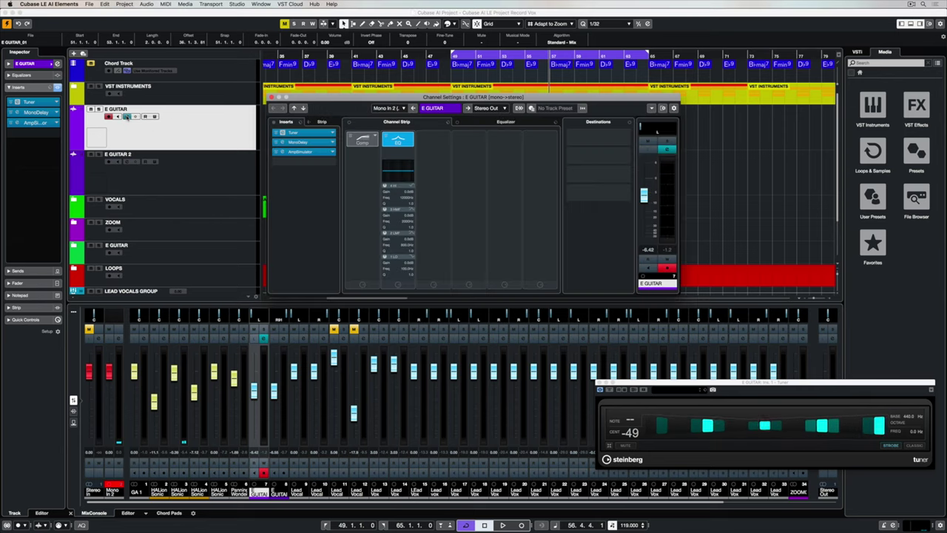
{"action": "left_click", "coordinate": [447, 122]}
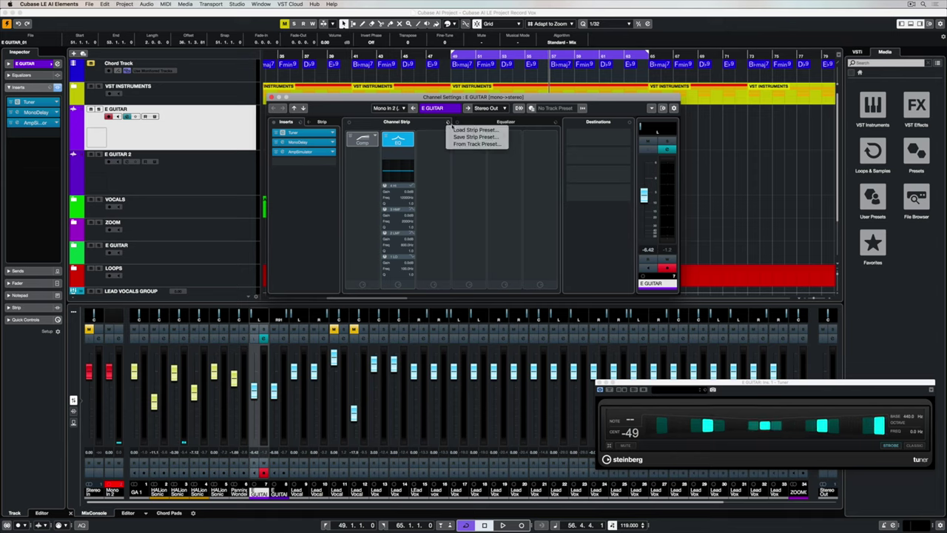
{"action": "left_click", "coordinate": [473, 129]}
{"action": "left_click", "coordinate": [441, 213]}
{"action": "type", "text": "gu"}
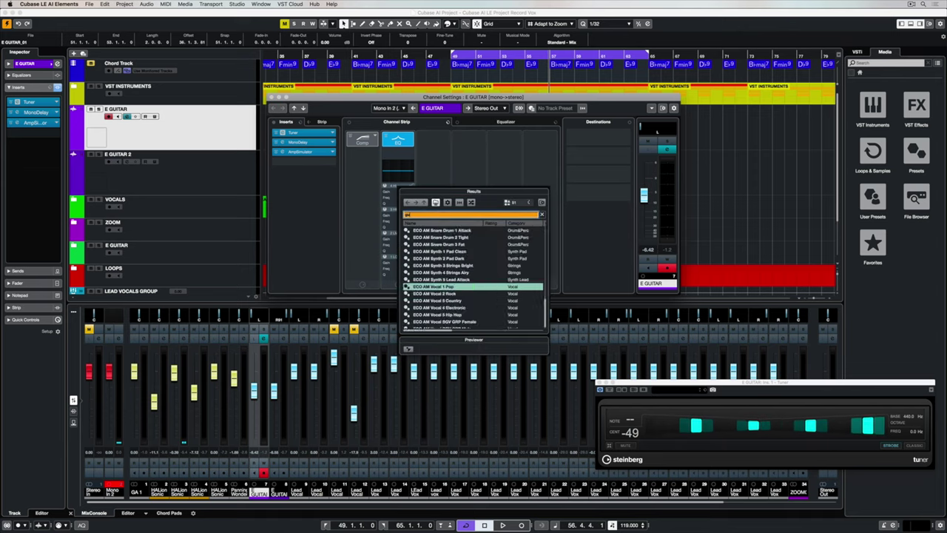